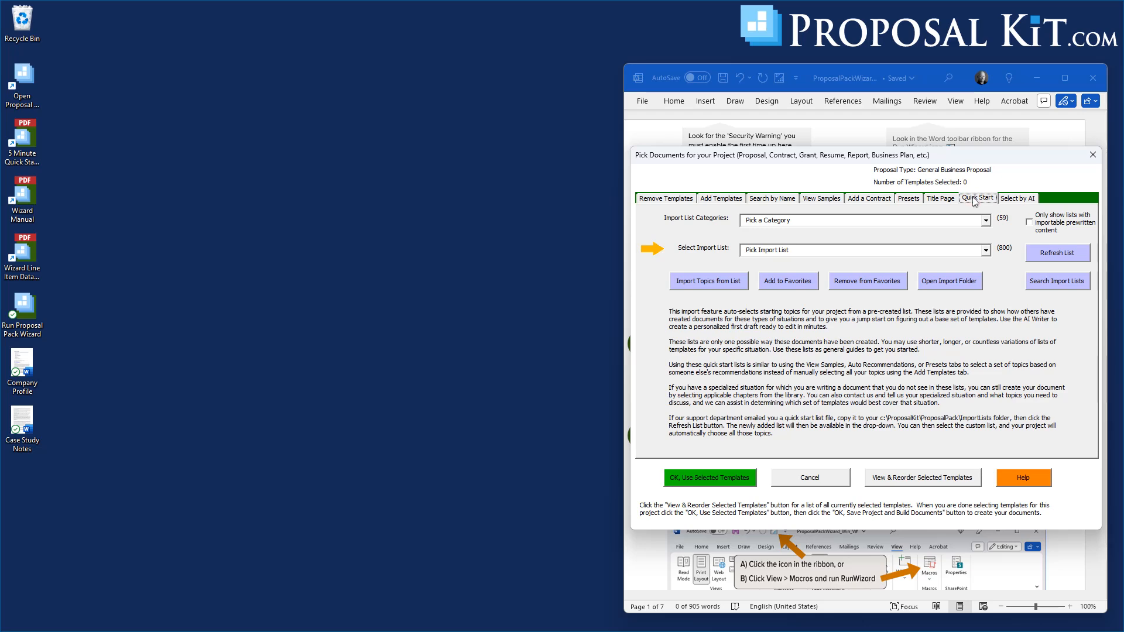
Import the topics of the Case Study Report quick start list into the project
click(986, 250)
drag(989, 277, 988, 304)
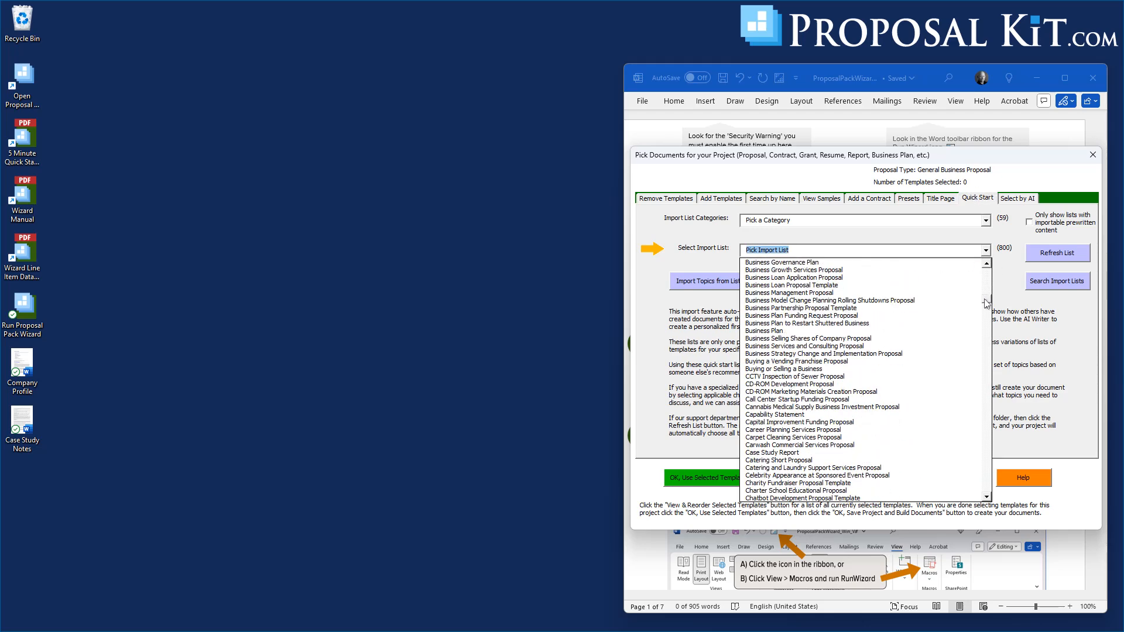
click(765, 453)
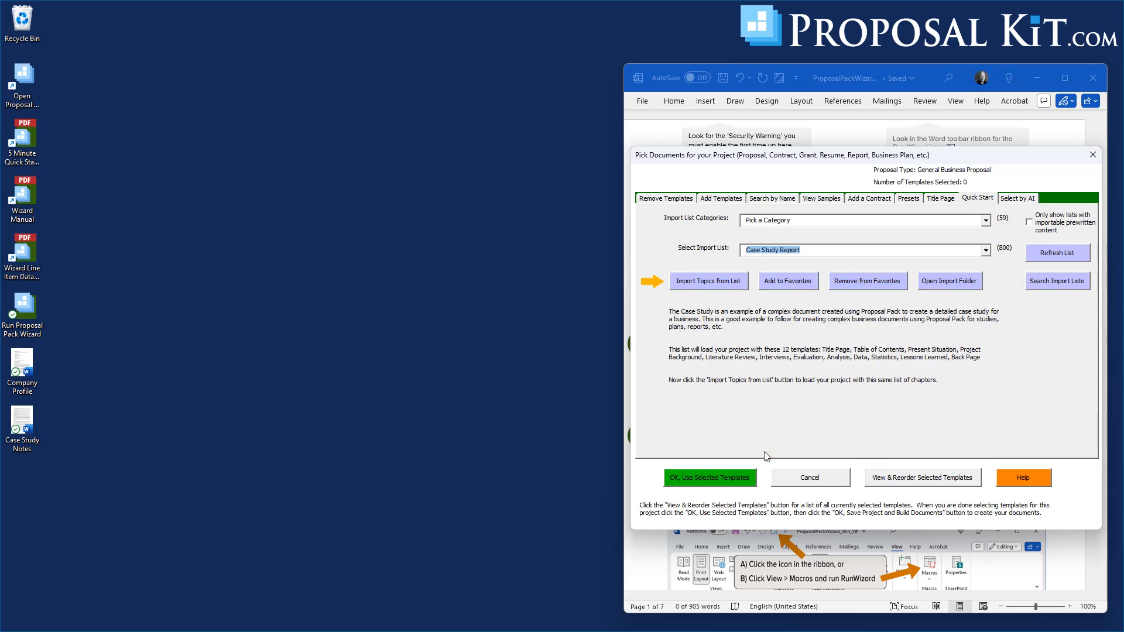
click(724, 286)
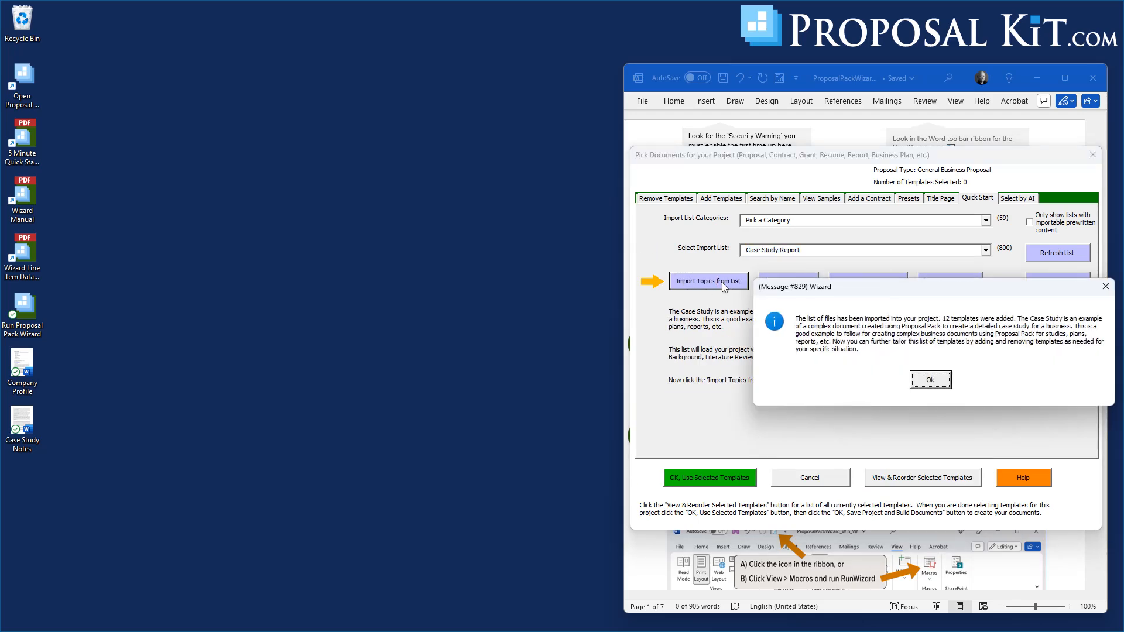
click(930, 379)
Review the order of the selected templates, accept it, and use these templates for the project
click(954, 385)
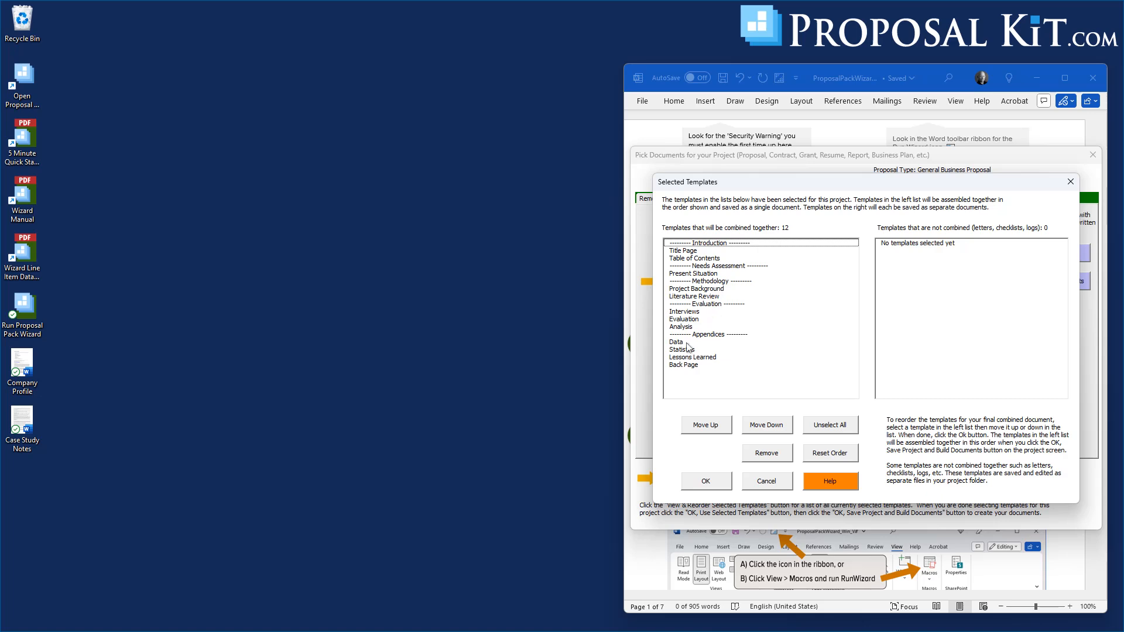
click(706, 481)
click(708, 478)
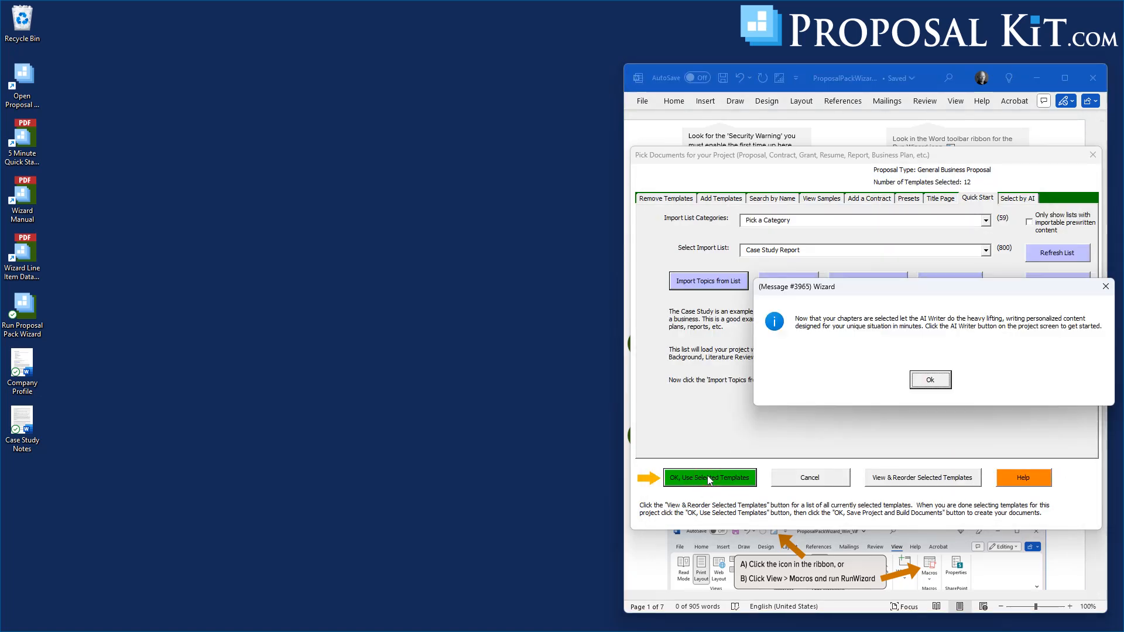
click(931, 380)
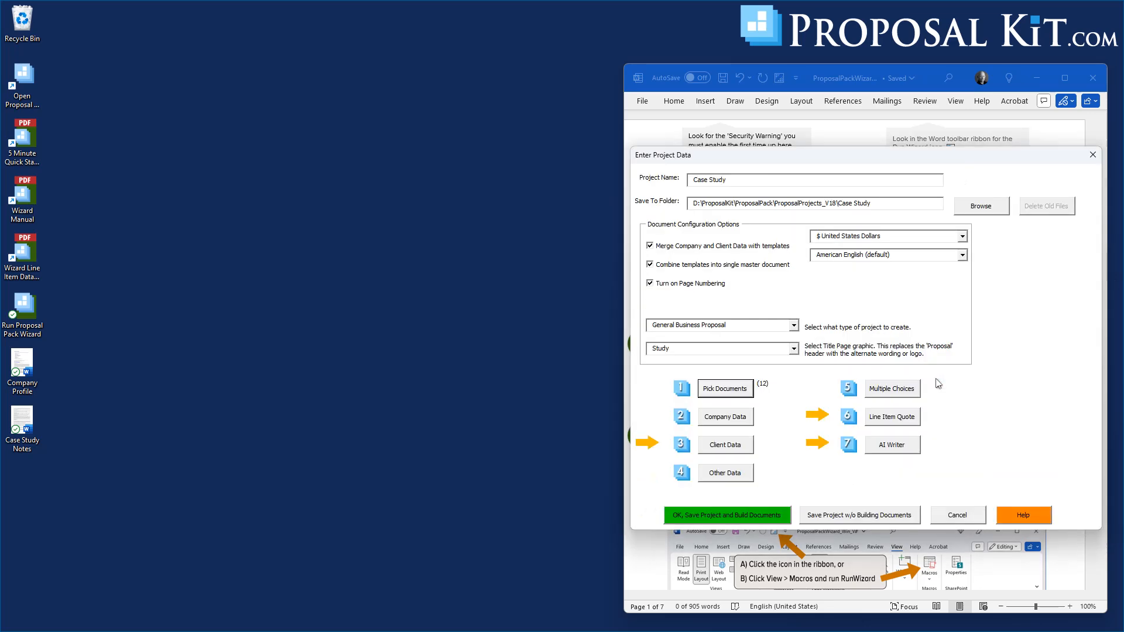
Populate the project's client data from the saved Coyote Canyon Development client record
click(732, 447)
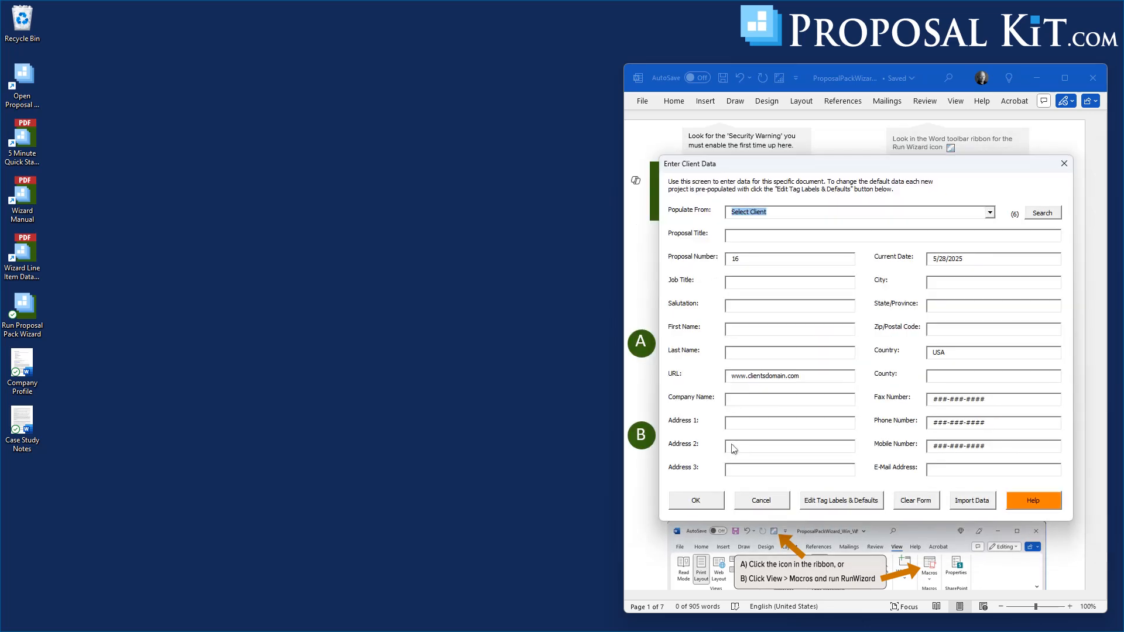
click(870, 216)
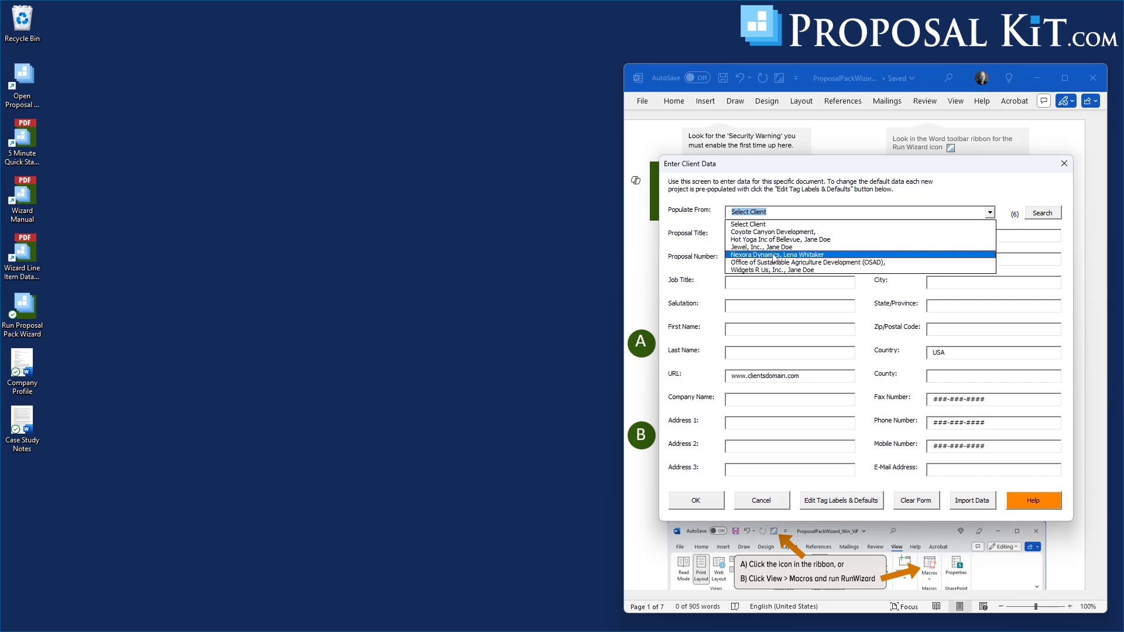
click(774, 232)
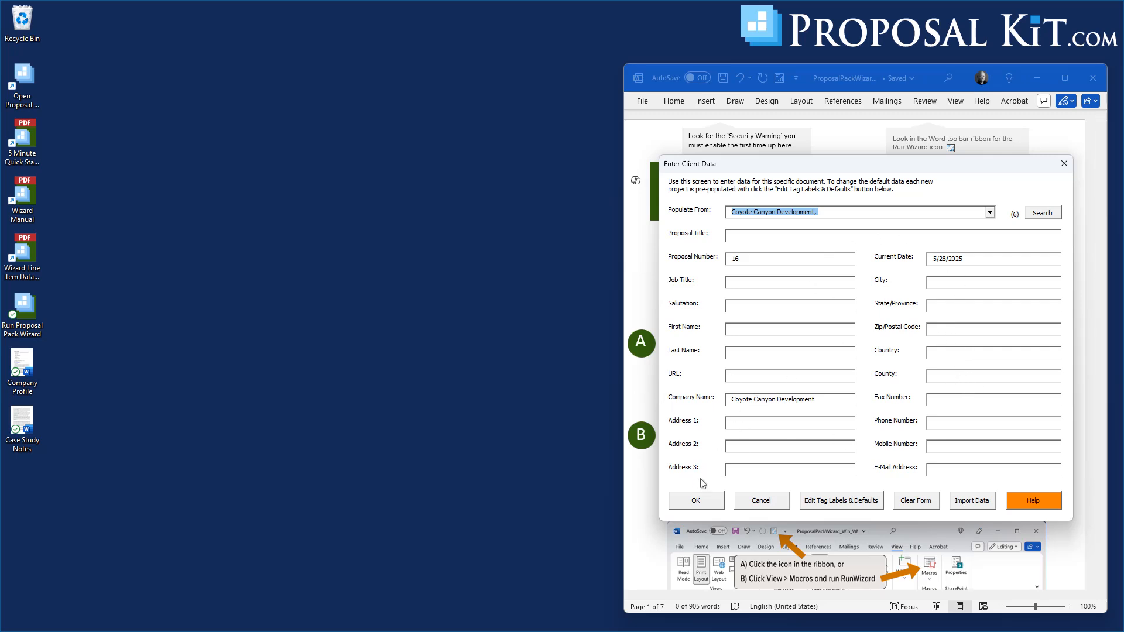
click(698, 502)
Populate the project's company data from the saved Verdanz Partners record
click(723, 420)
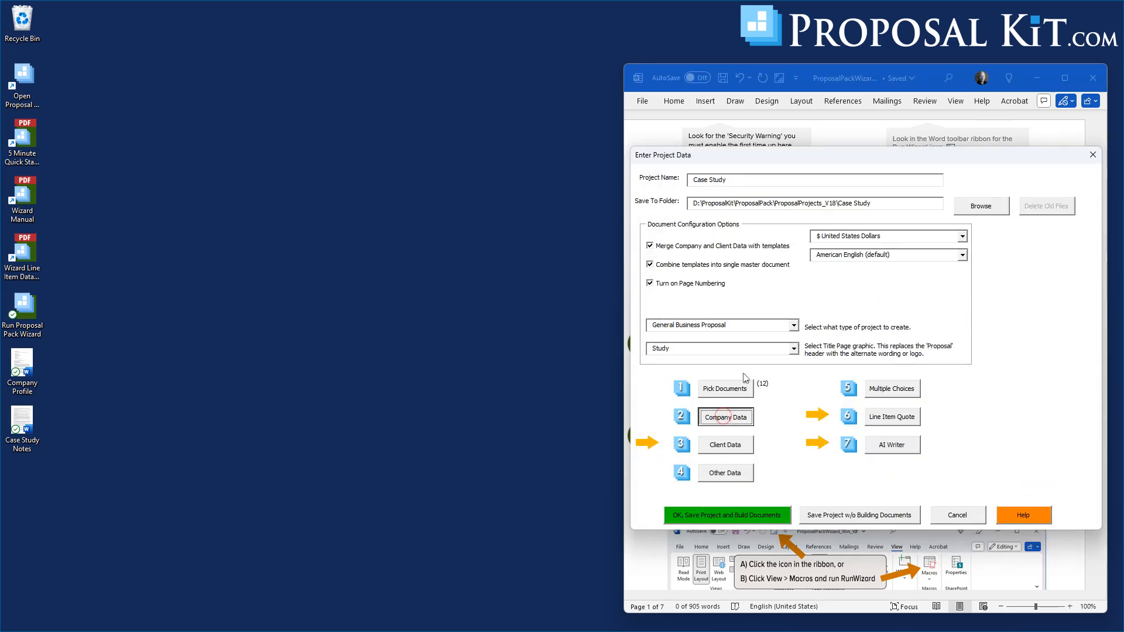
click(785, 250)
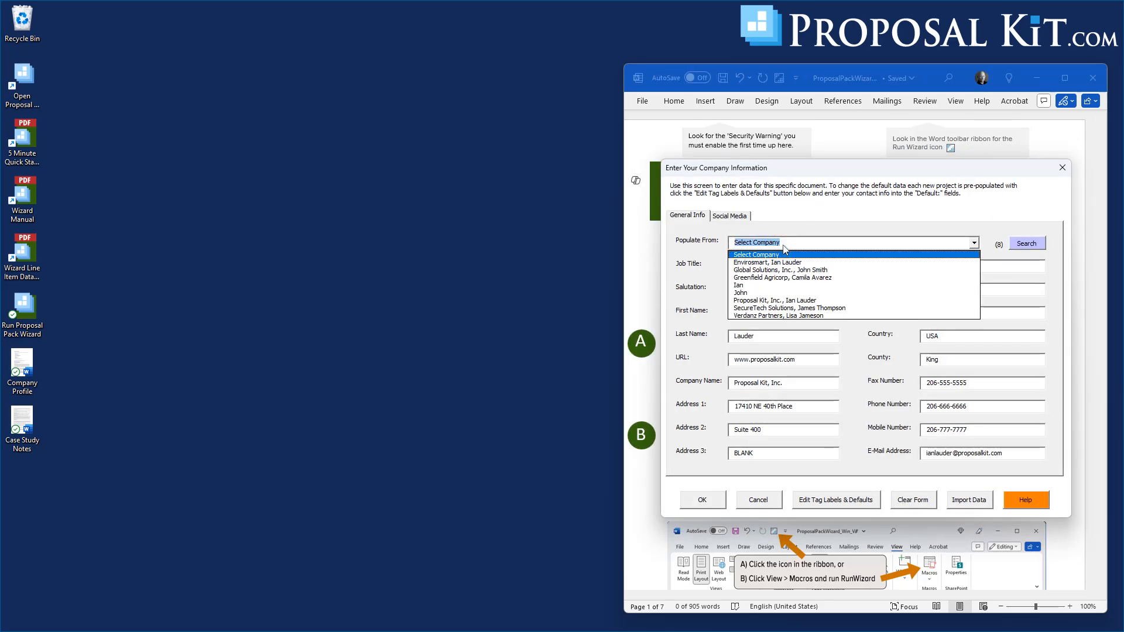
click(755, 314)
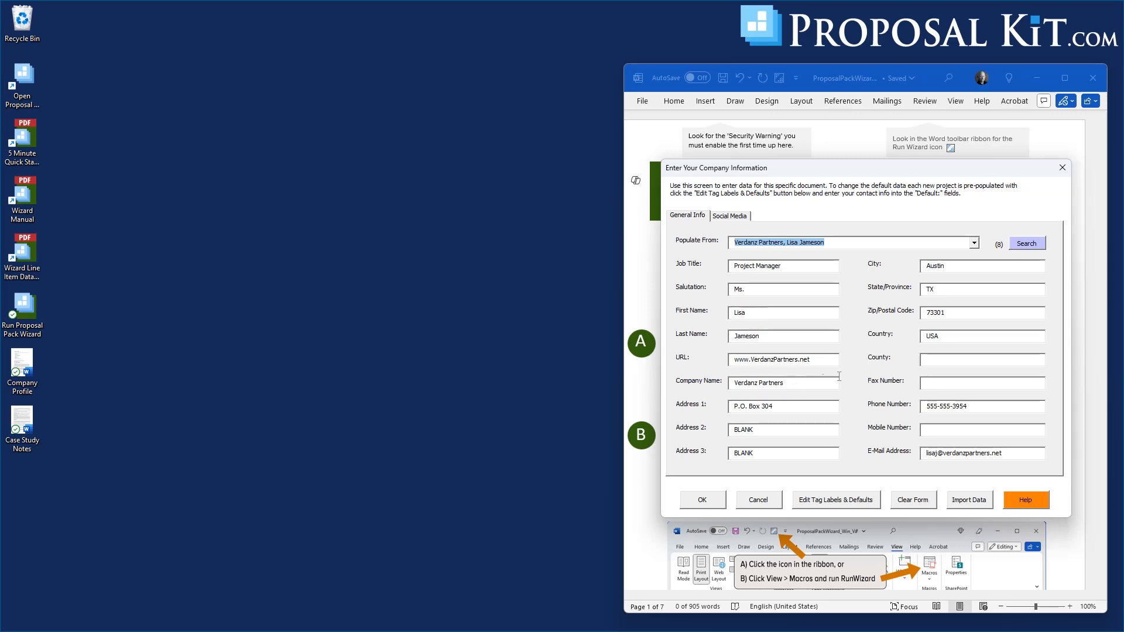
click(702, 500)
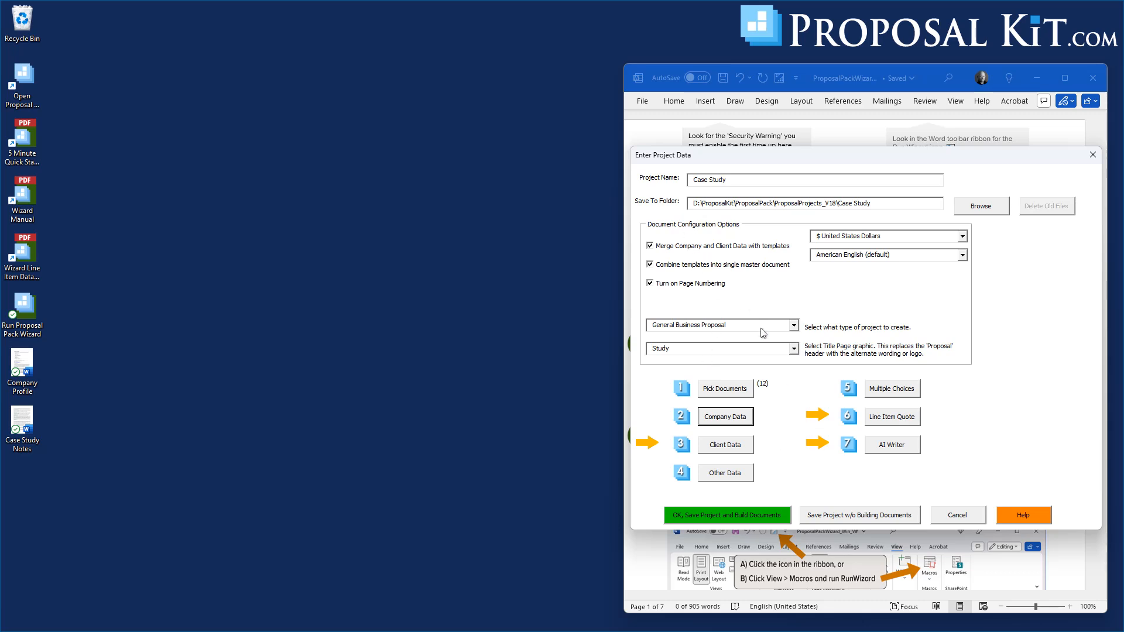
Open the AI Writer for the project and bring up its list of pages to write
click(891, 446)
click(895, 380)
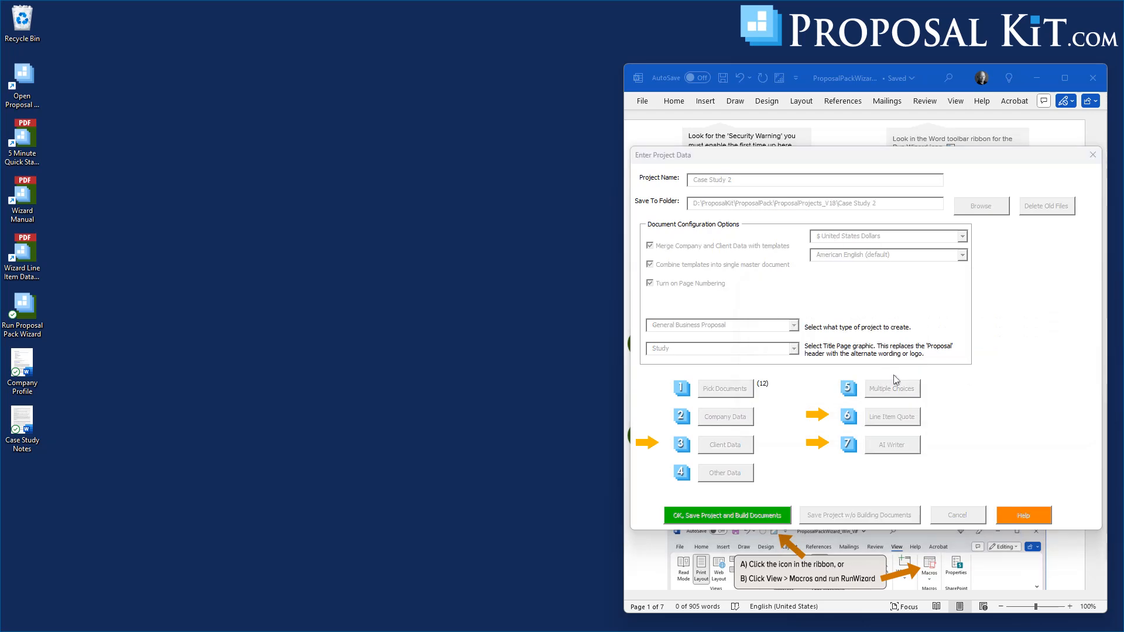
click(874, 382)
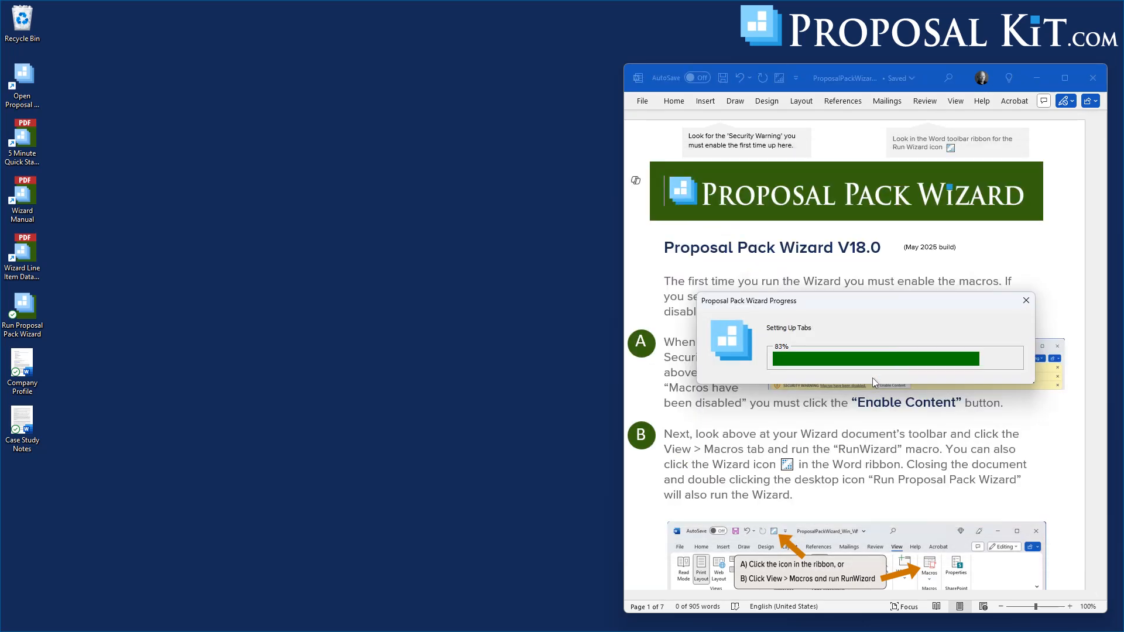
click(604, 228)
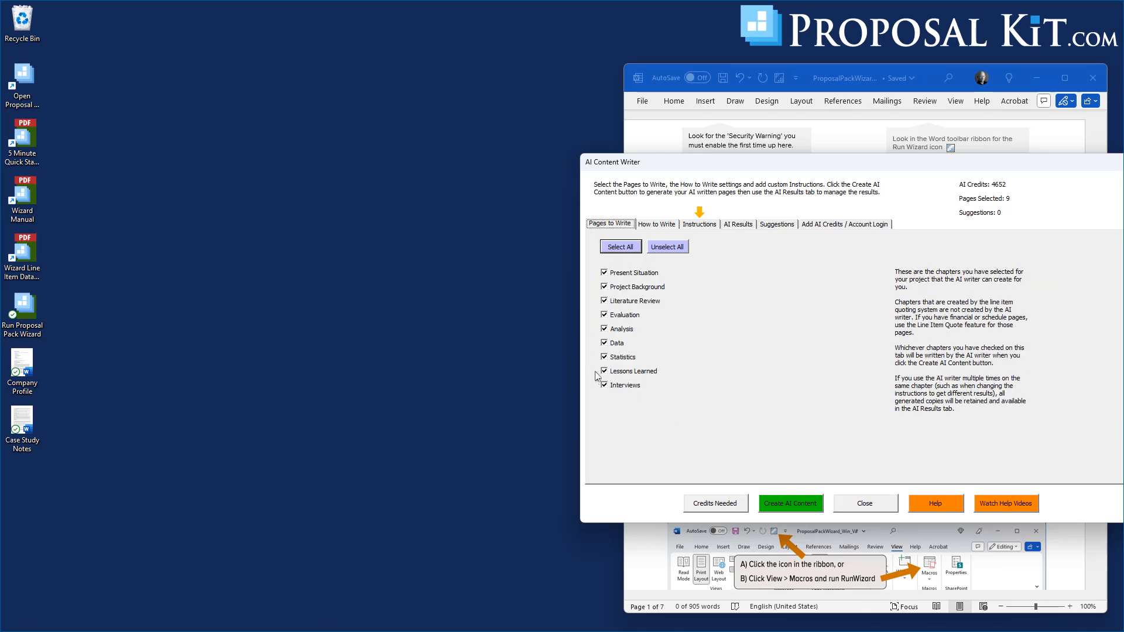
Set the industry in the AI Writer's writing settings to Architecture & Design
click(651, 227)
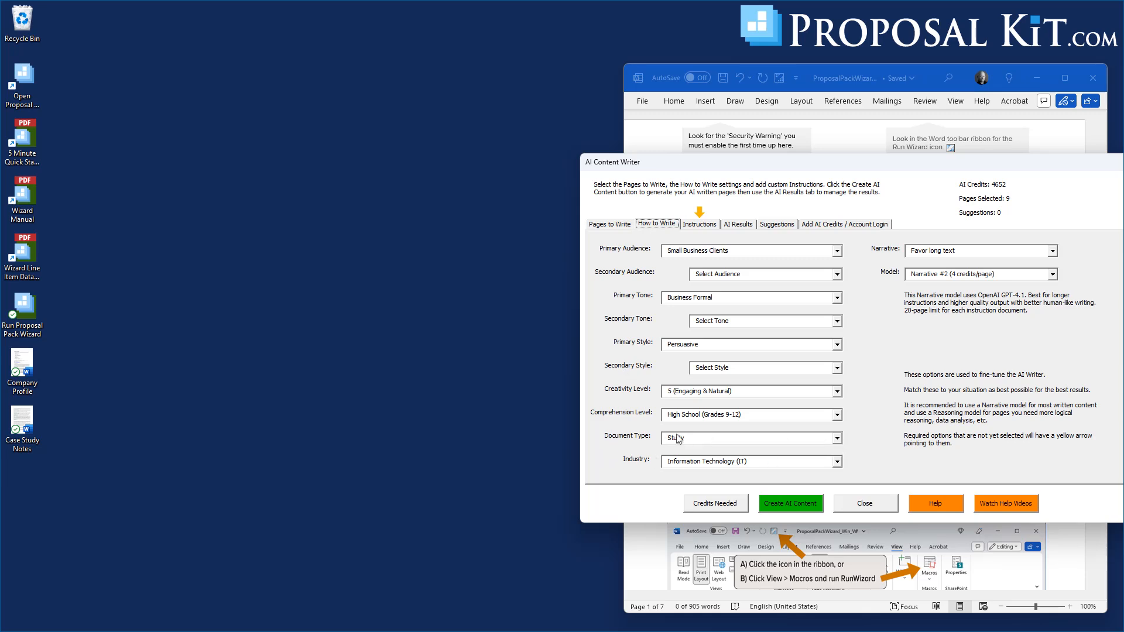
click(839, 462)
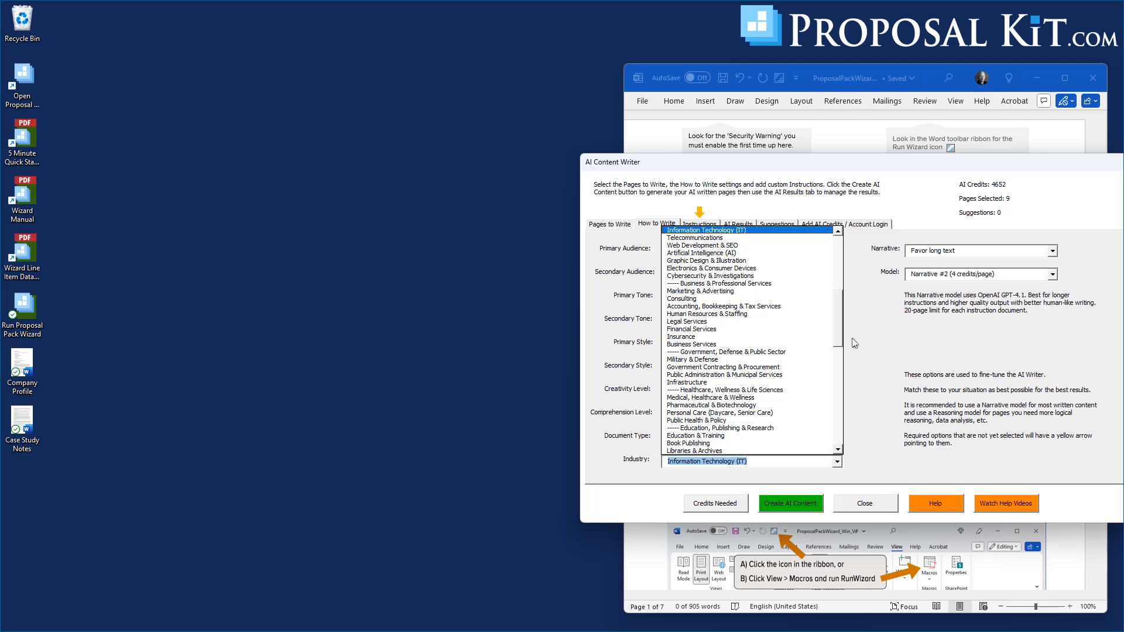
drag(839, 322, 850, 271)
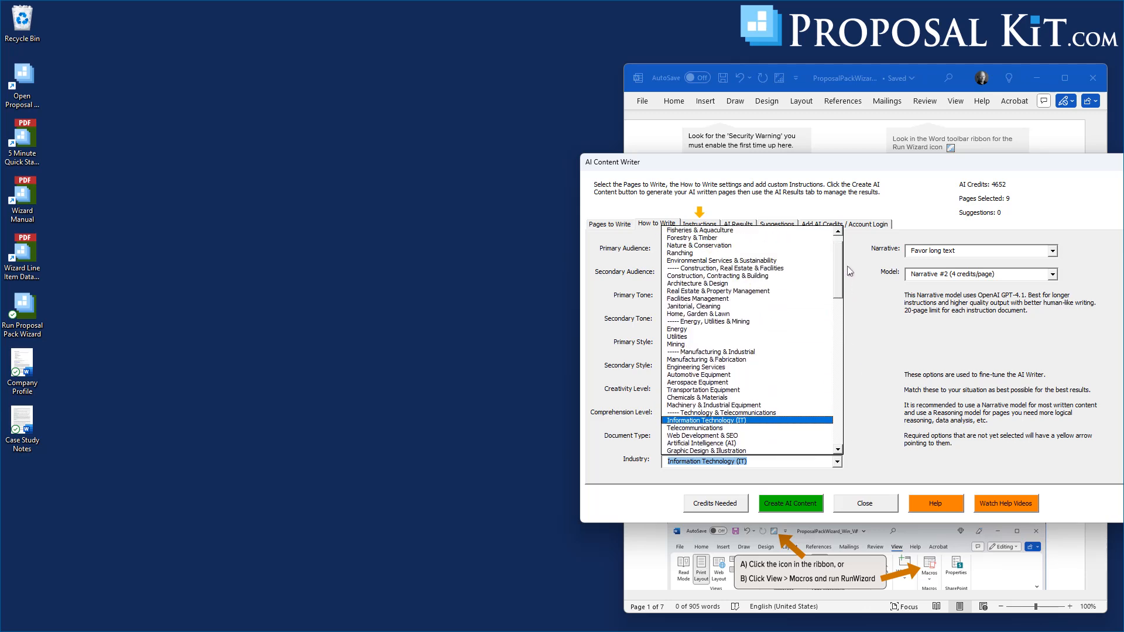
click(691, 285)
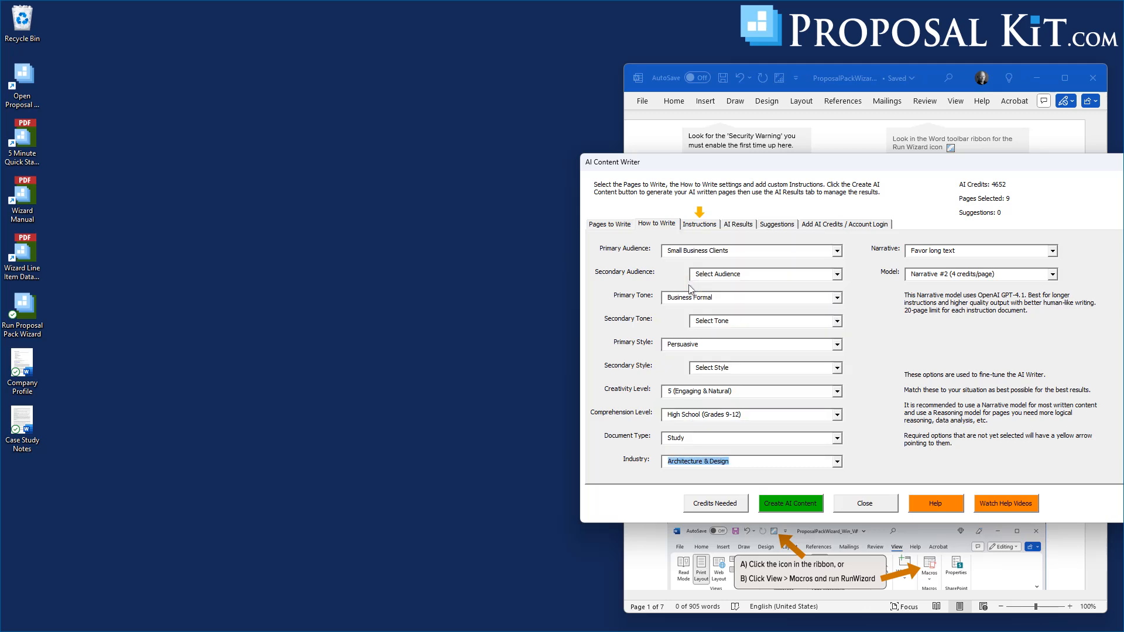
Set the primary audience to Mid-Sized Business Clients and the comprehension level to Undergraduate / College Level
click(746, 251)
click(688, 272)
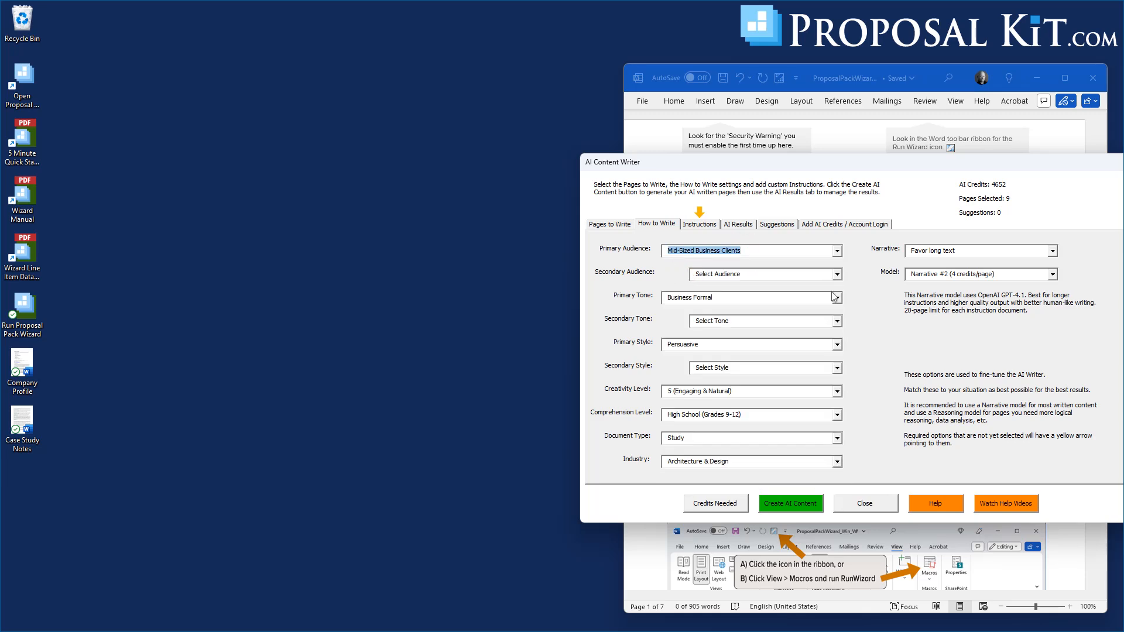
click(782, 418)
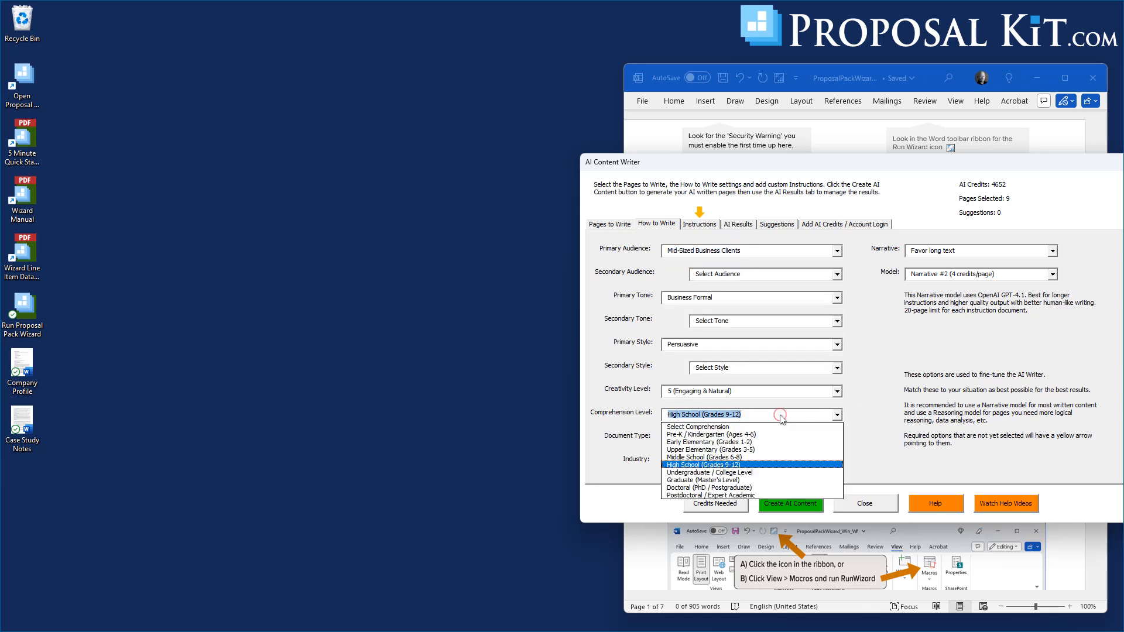
click(698, 473)
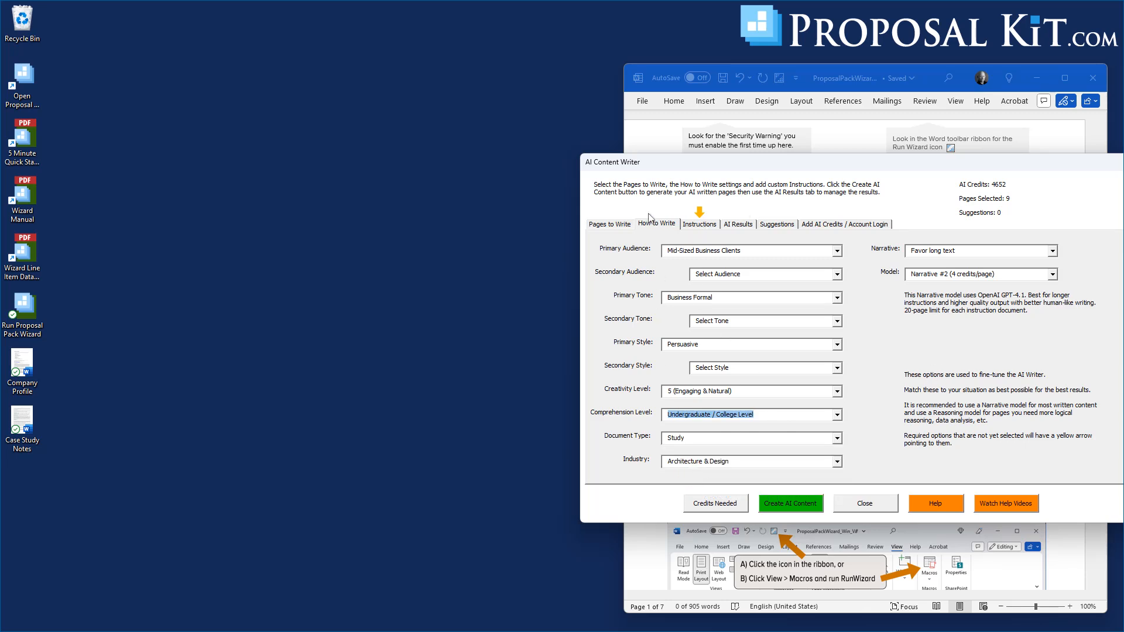
Create a global Company Data instructions document for the AI Writer
click(698, 227)
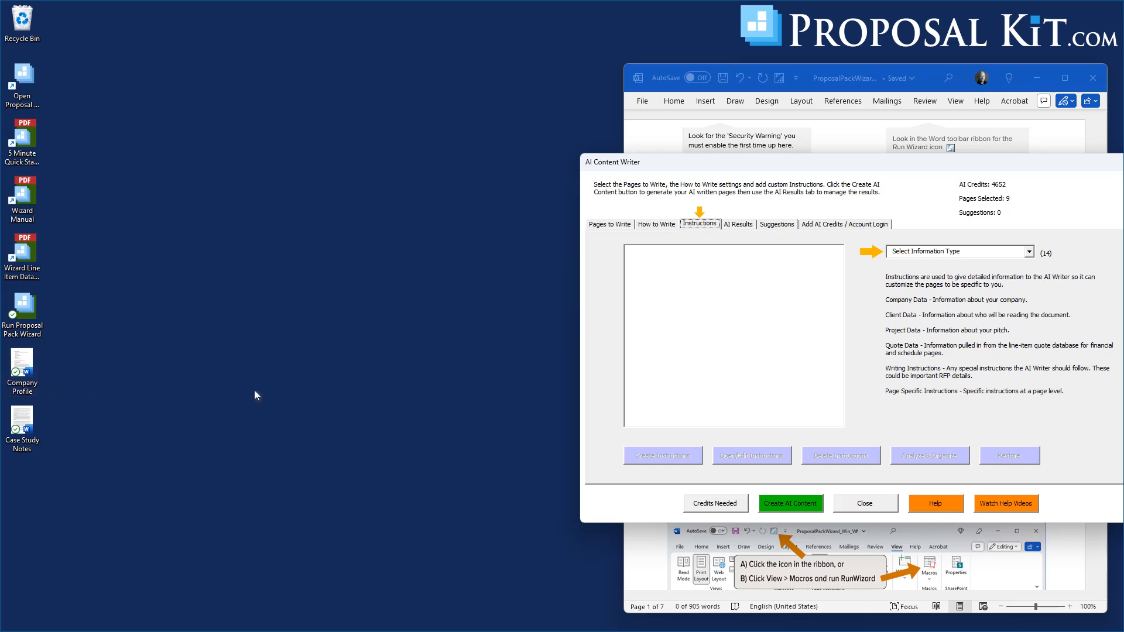
click(1004, 256)
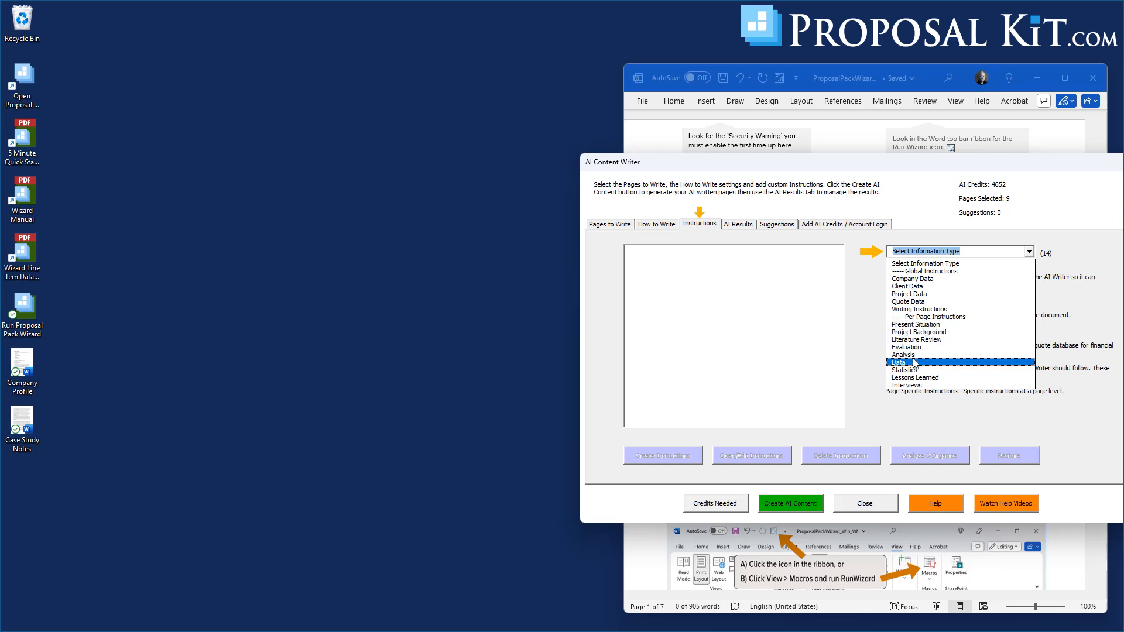
click(906, 280)
click(670, 455)
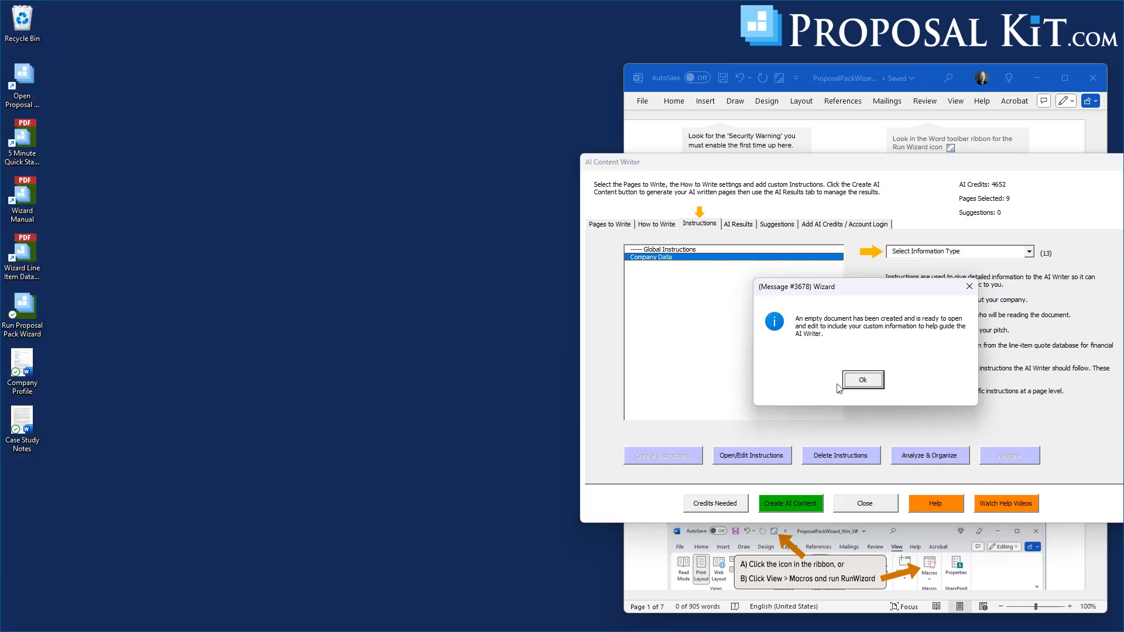
click(861, 381)
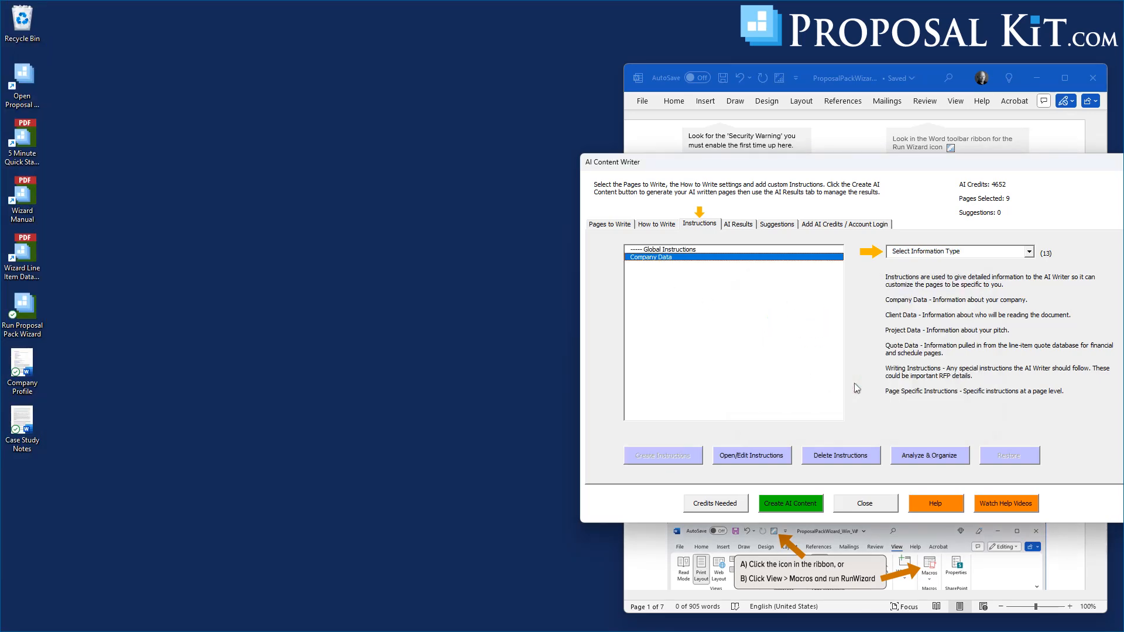
Open the Company Data instructions and the Company Profile document from the desktop, and arrange them side by side
click(752, 456)
drag(288, 10, 904, 39)
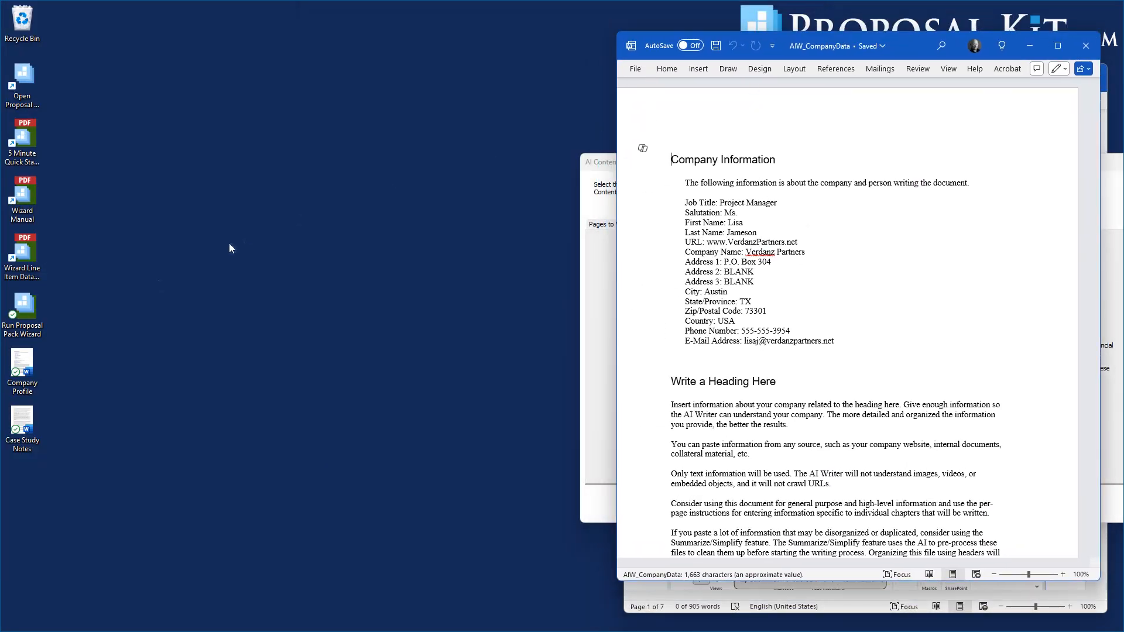
double_click(18, 361)
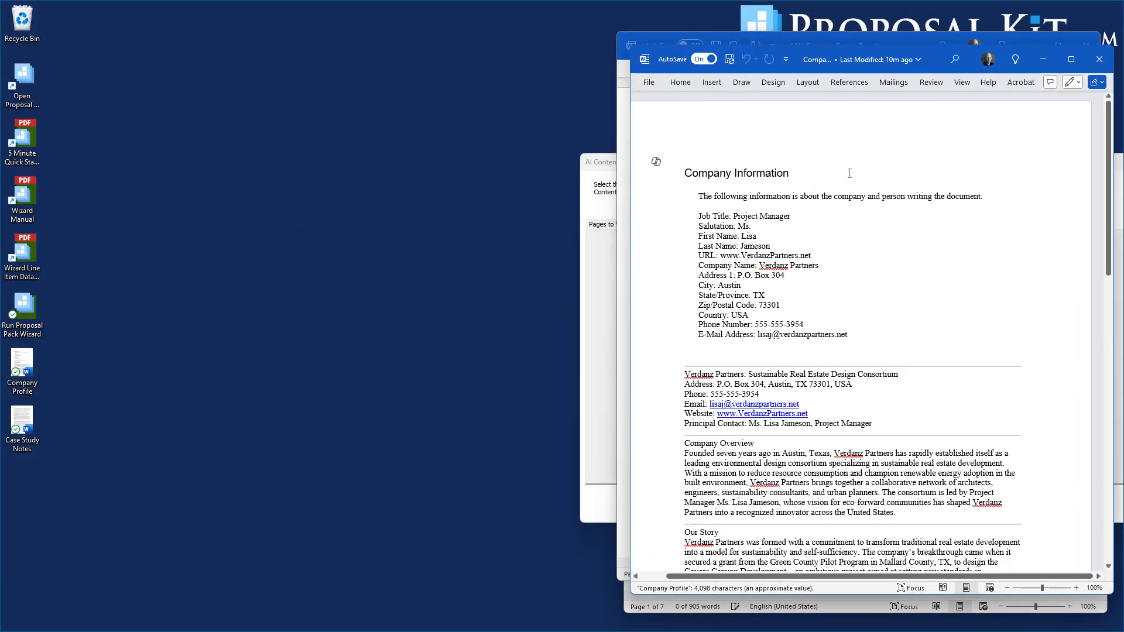
drag(902, 61, 333, 44)
drag(537, 145, 563, 90)
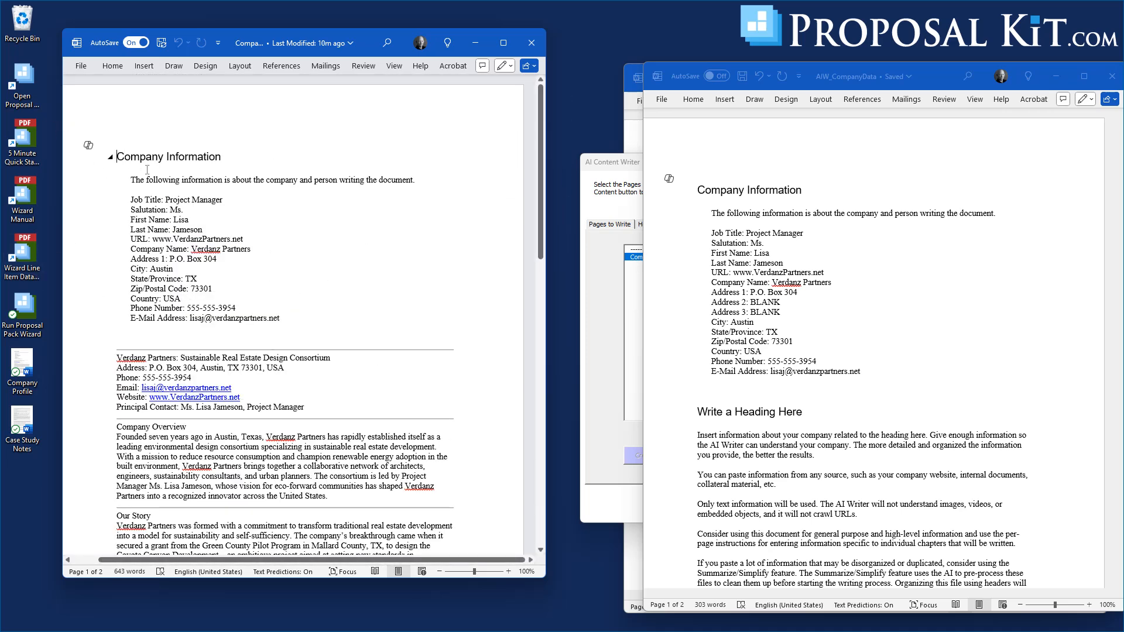
Replace the entire AIW_CompanyData content with the full Company Profile text, then save and close the instructions document
key(ctrl+a)
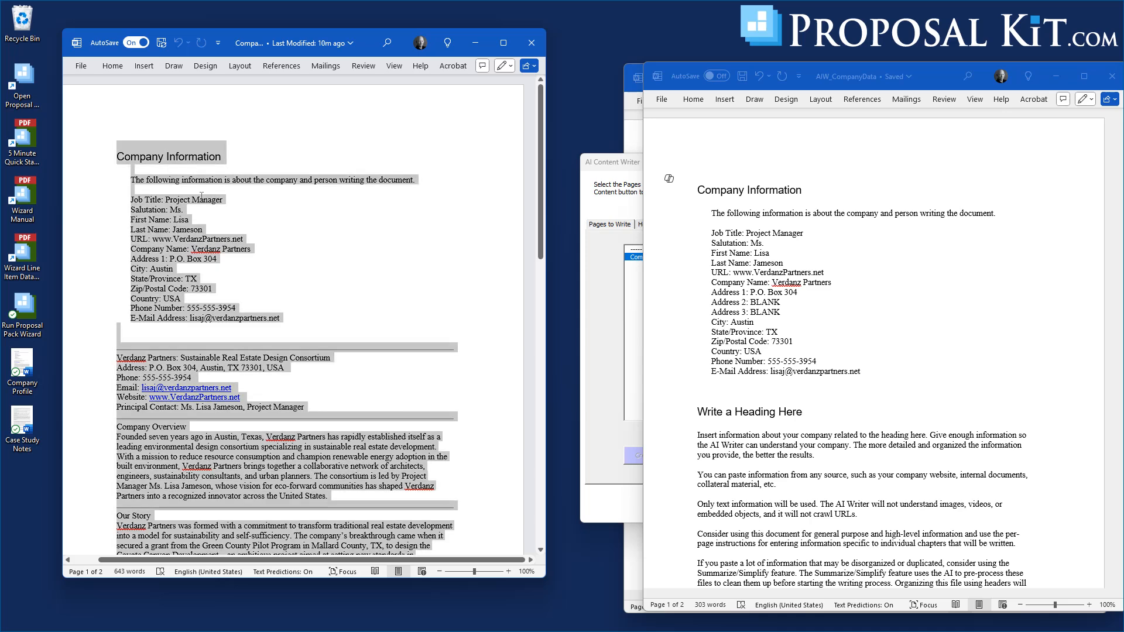
click(894, 271)
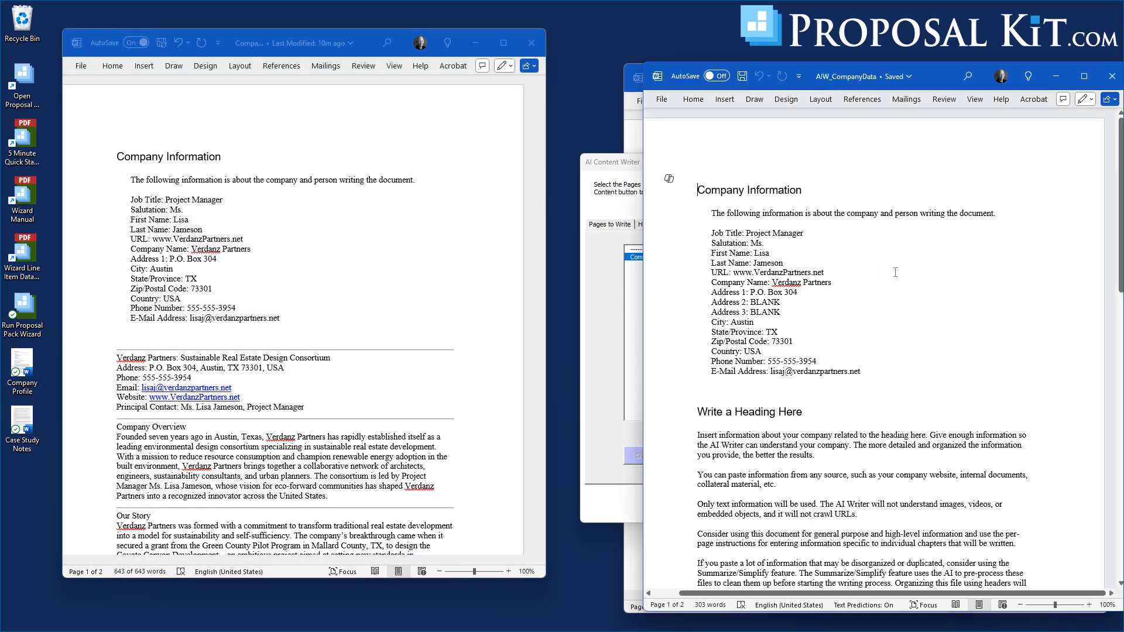
key(ctrl+a)
key(ctrl+v)
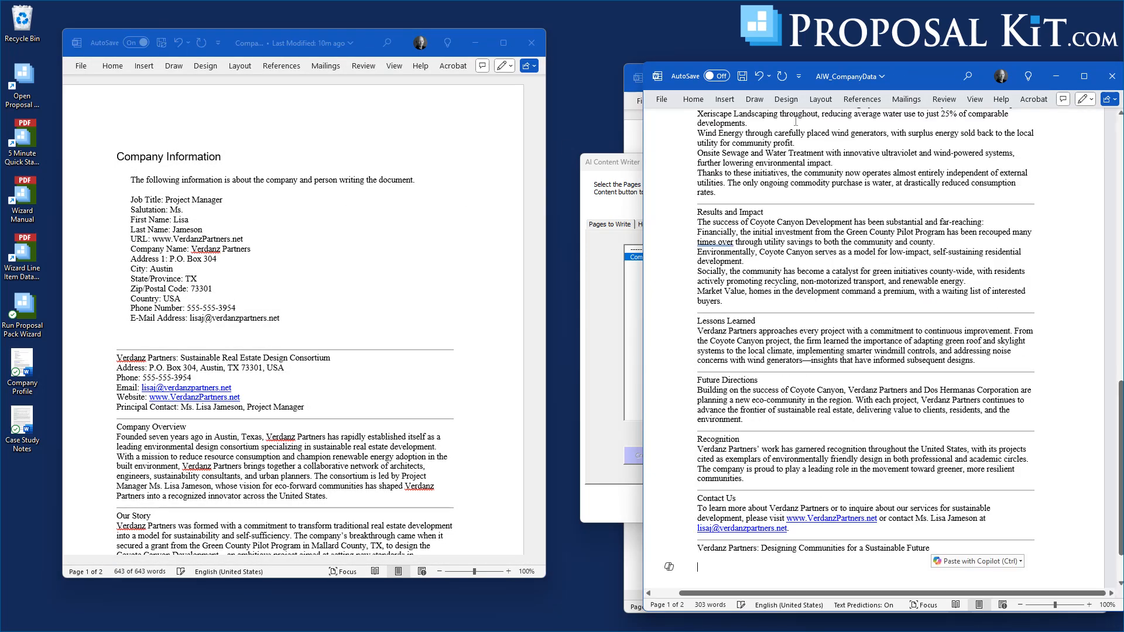
click(744, 77)
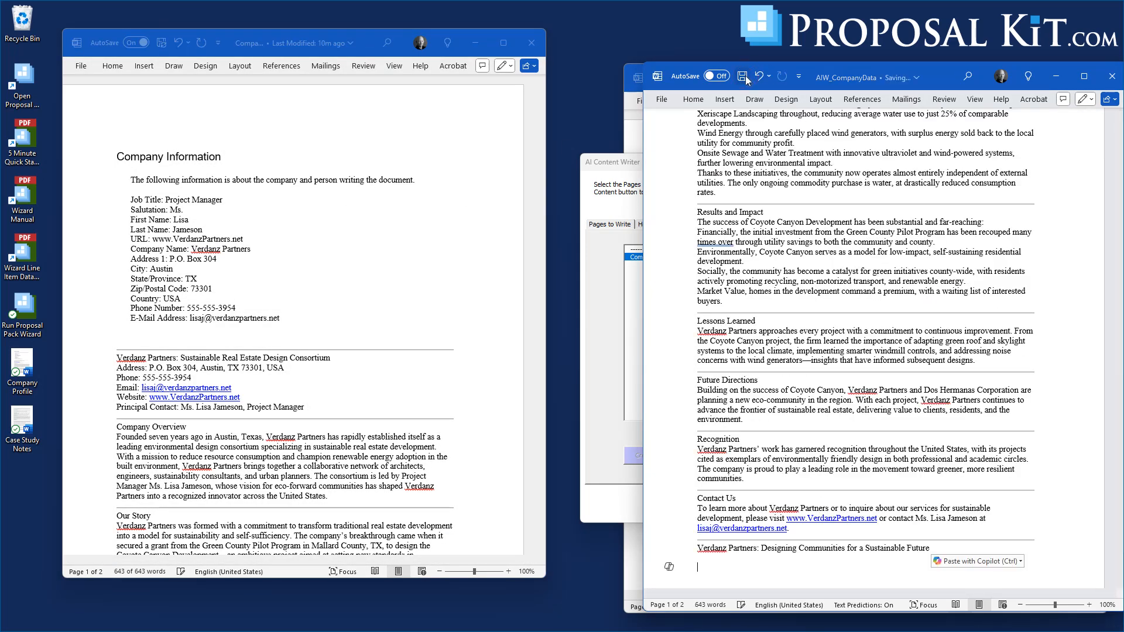
click(1111, 77)
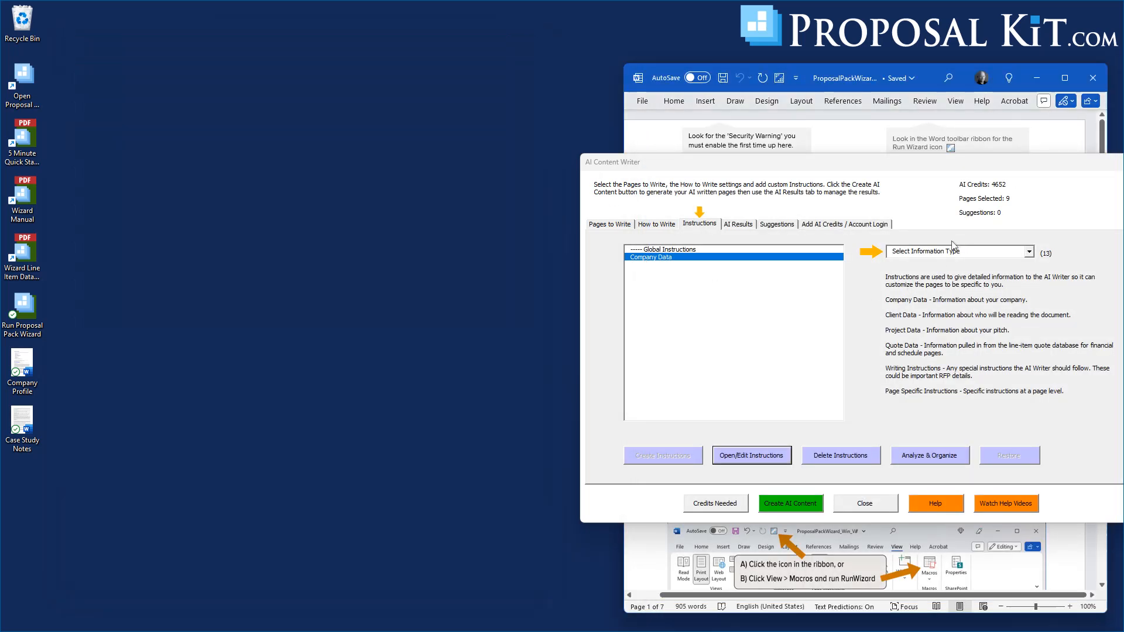
Create a global Project Data instructions document for the AI Writer
click(955, 251)
click(906, 289)
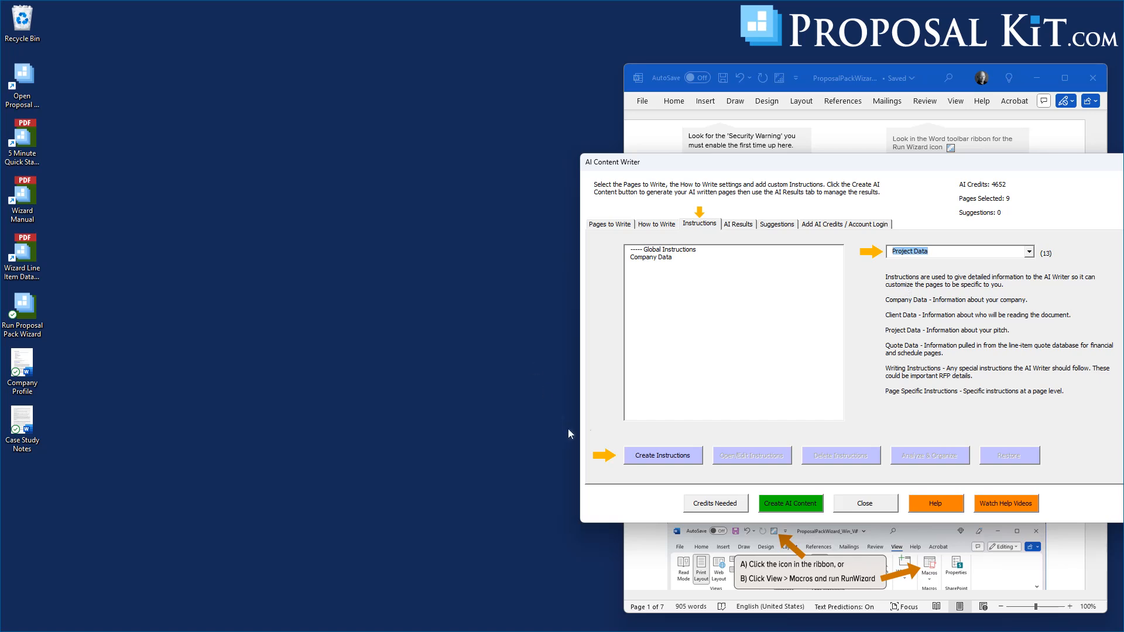
click(651, 453)
click(856, 379)
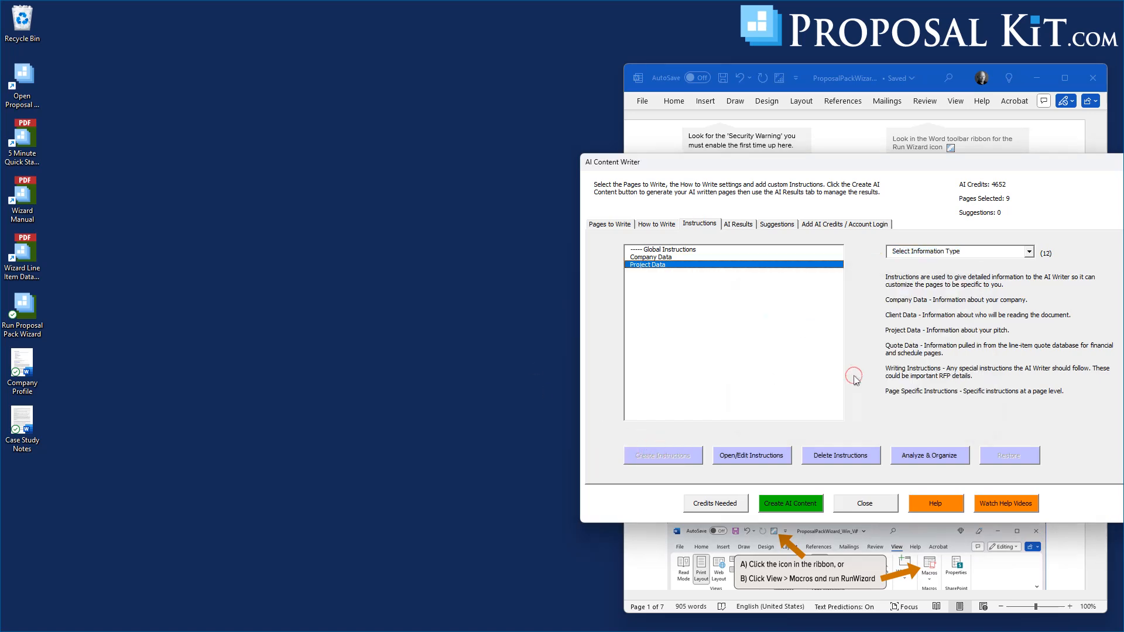
Open the Project Data instructions and the Case Study Notes document from the desktop, and arrange them side by side
click(732, 459)
drag(302, 14, 896, 40)
click(28, 419)
double_click(29, 418)
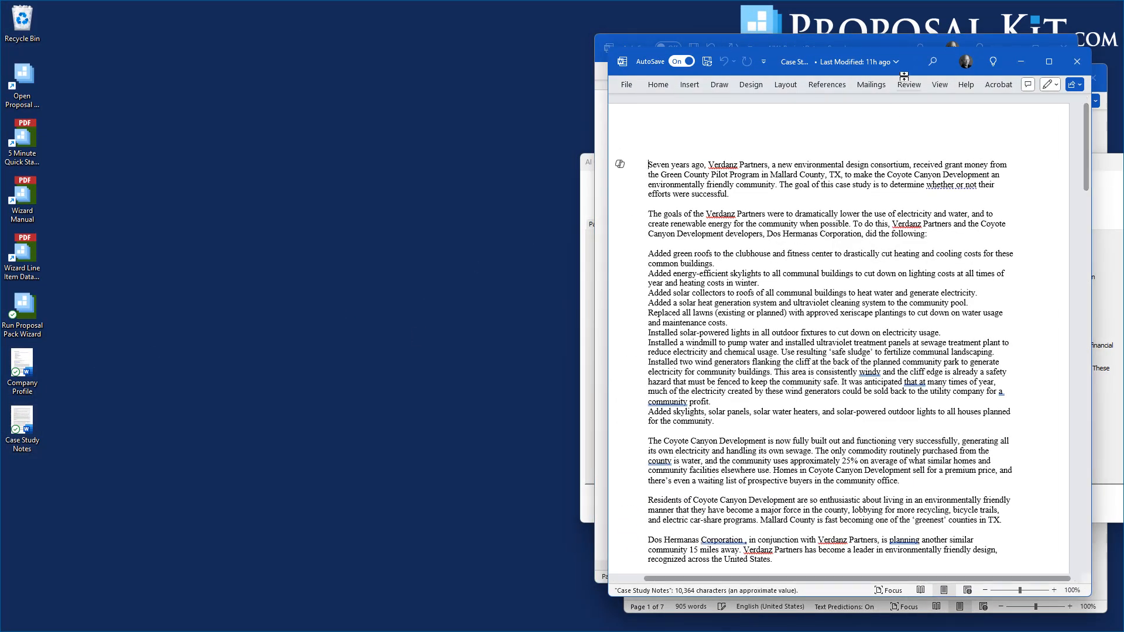
drag(910, 66, 376, 51)
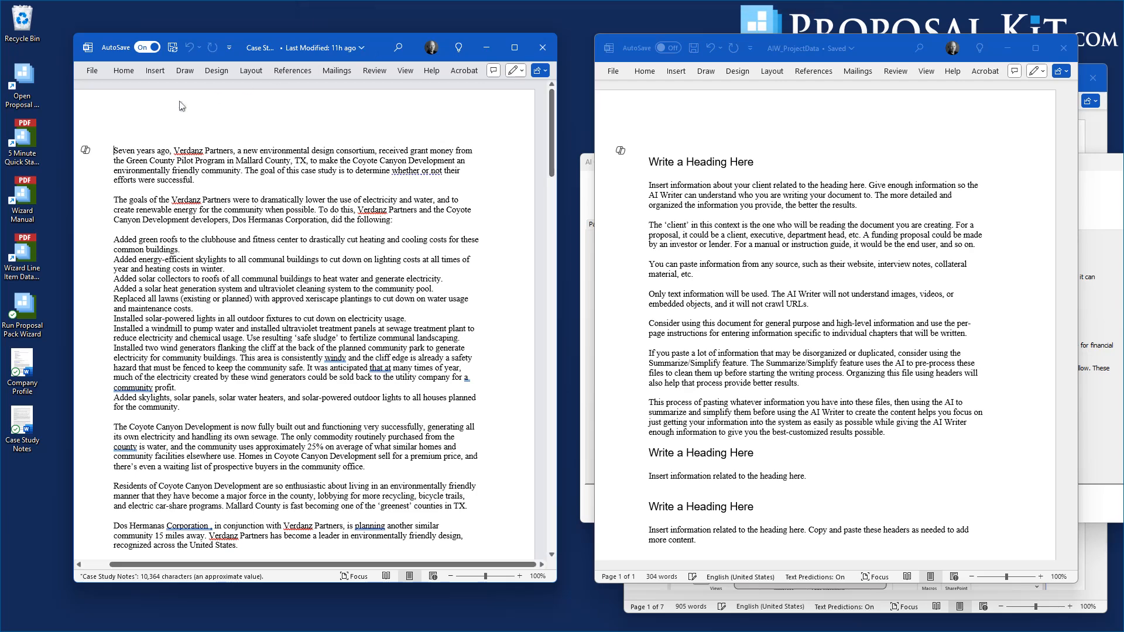
Read through the Case Study Notes, including the problems, resident interviews and strategy effectiveness sections, and return to the beginning
drag(553, 111, 567, 250)
scroll(567, 253, down, 4)
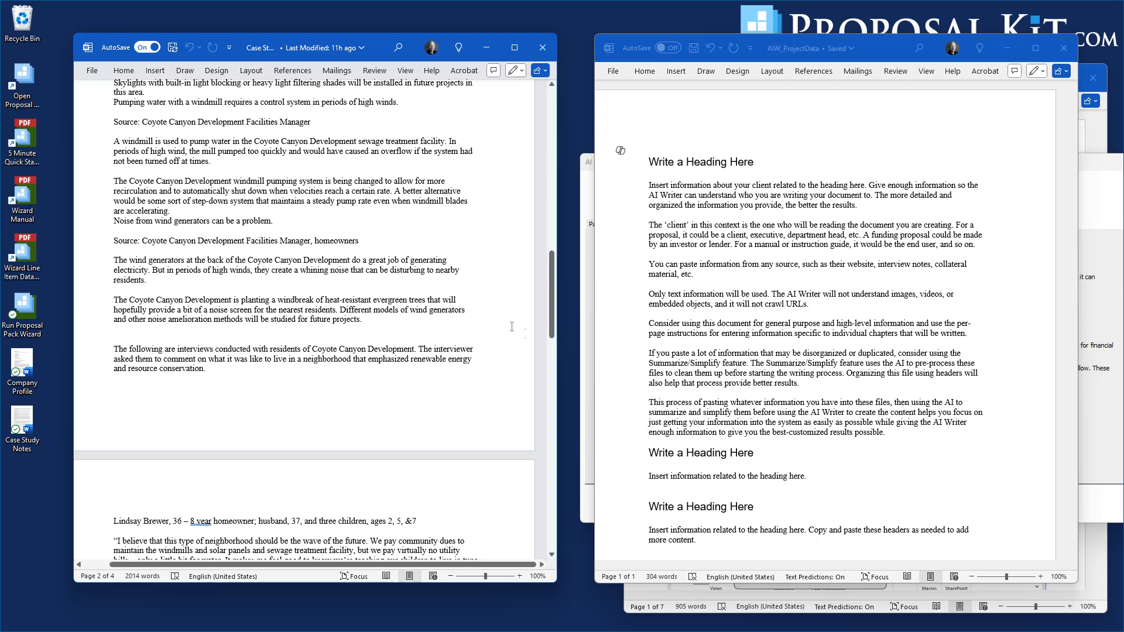
drag(551, 282, 560, 304)
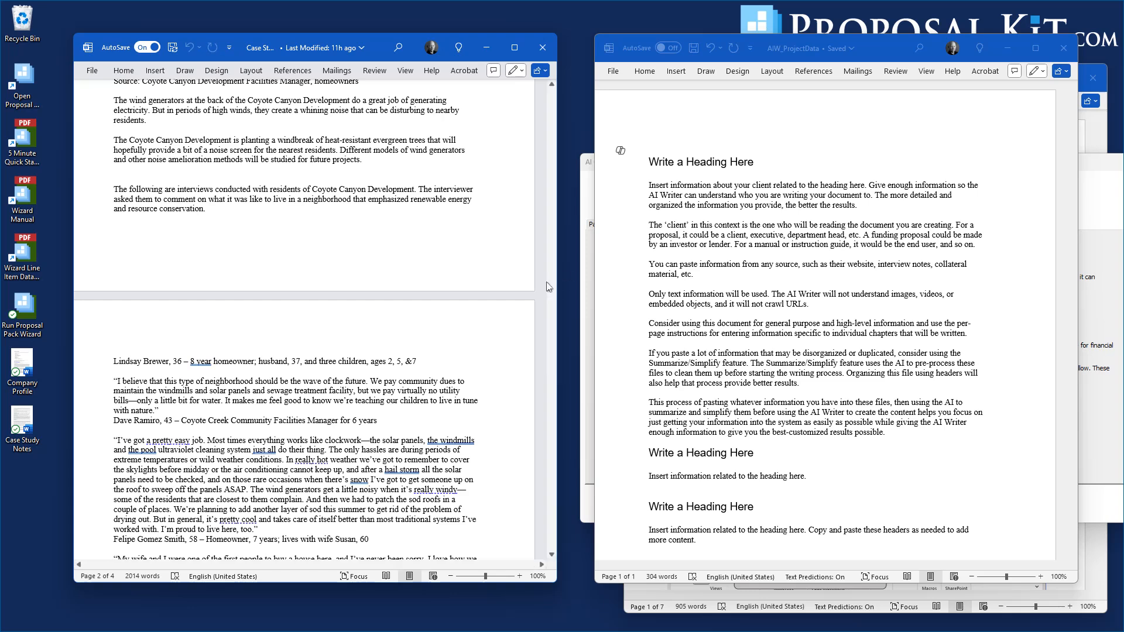
drag(550, 300, 543, 381)
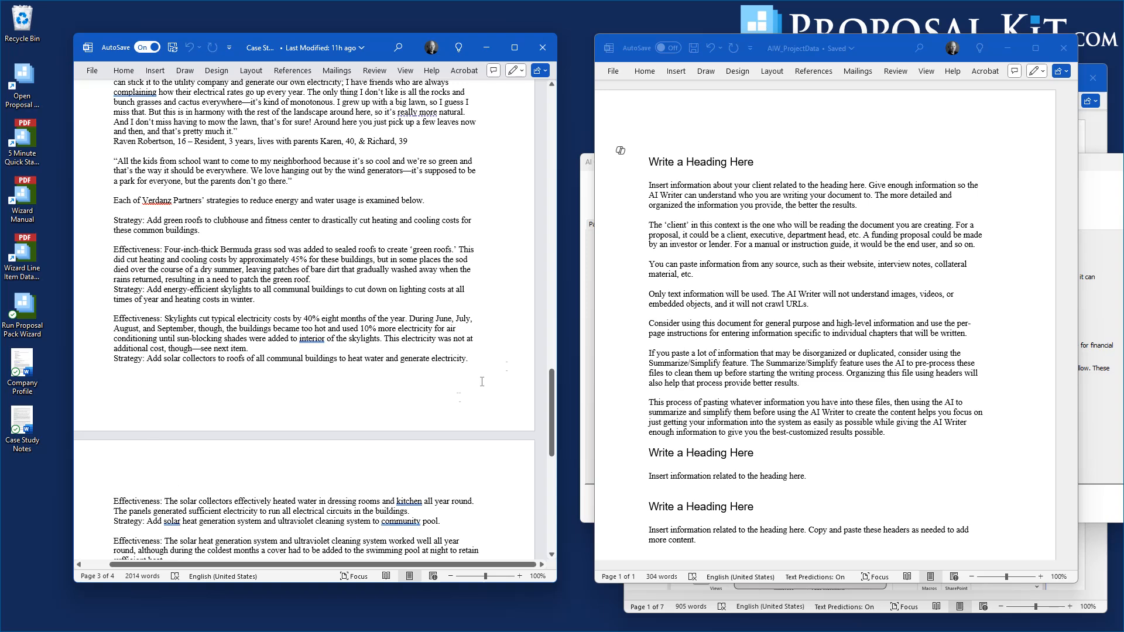
drag(551, 384, 565, 103)
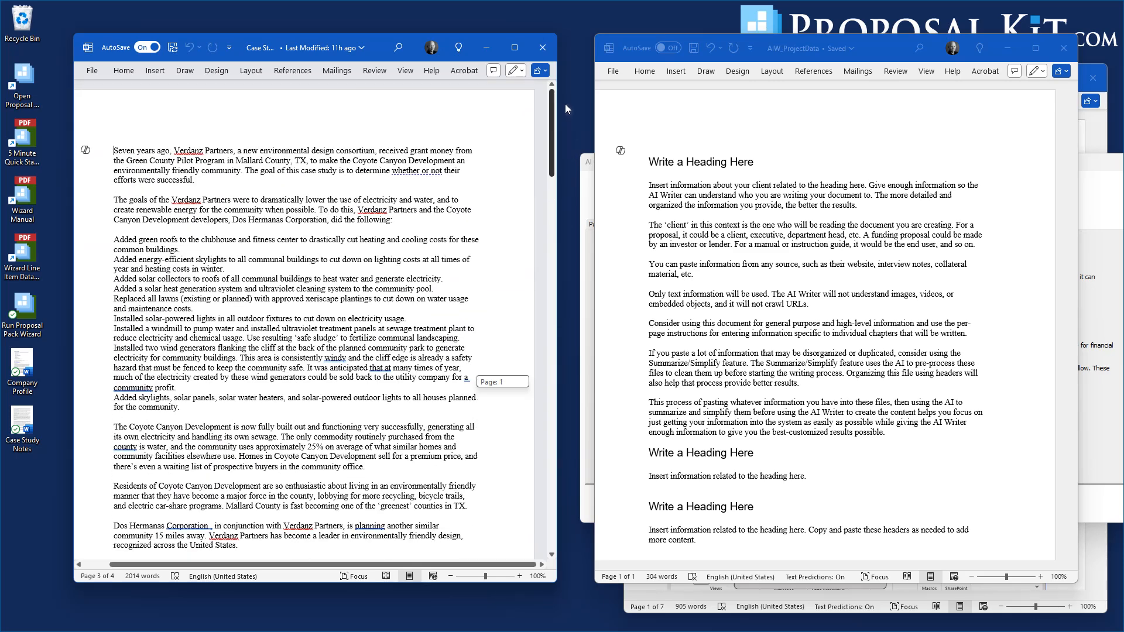
drag(564, 103, 564, 104)
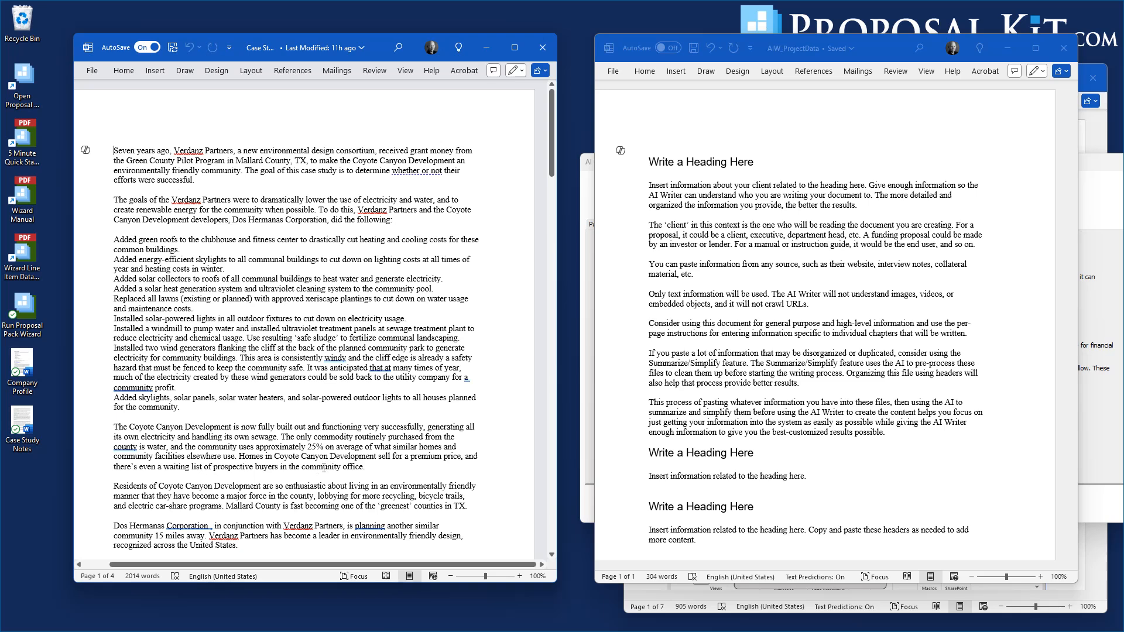
scroll(328, 467, down, 3)
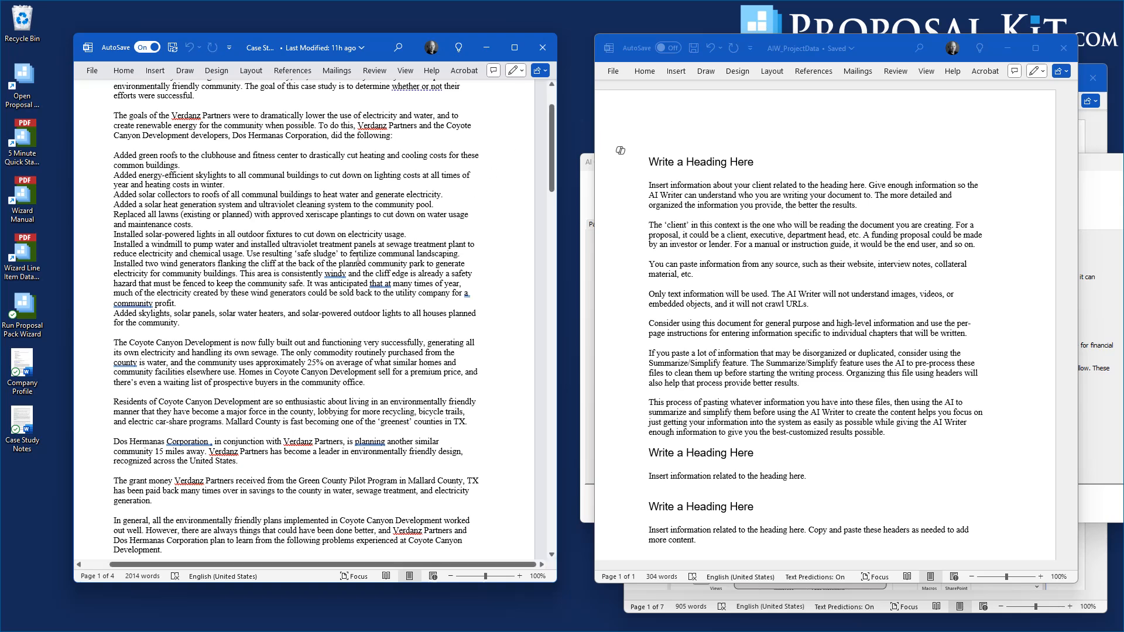
Replace the entire AIW_ProjectData content with the full Case Study Notes text, close the notes, then save and close the instructions document
key(ctrl+a)
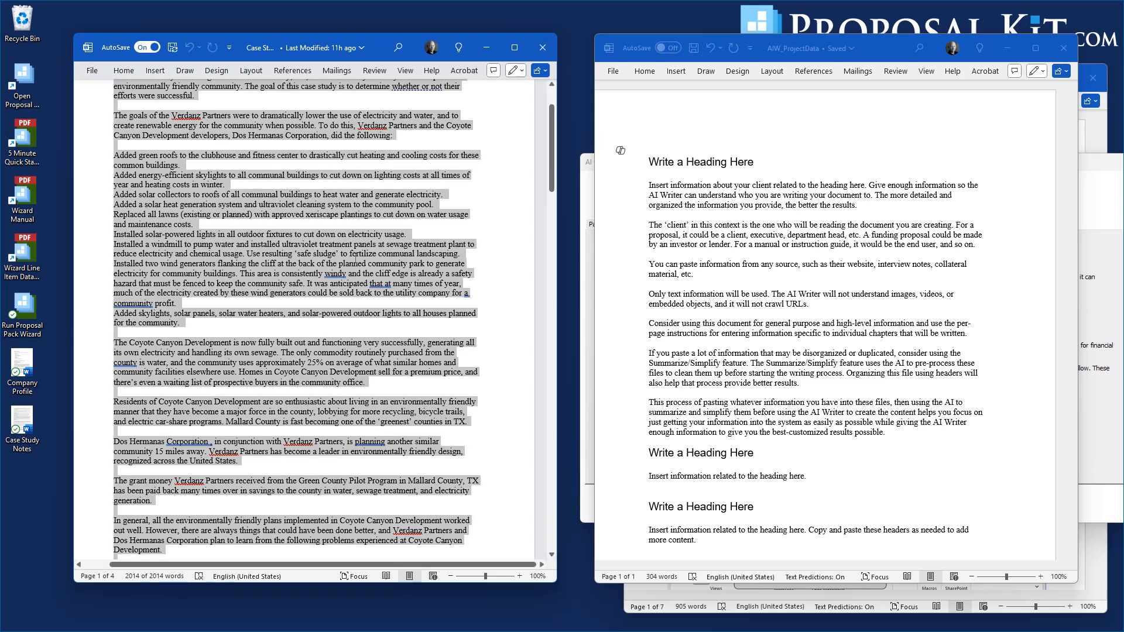
click(870, 286)
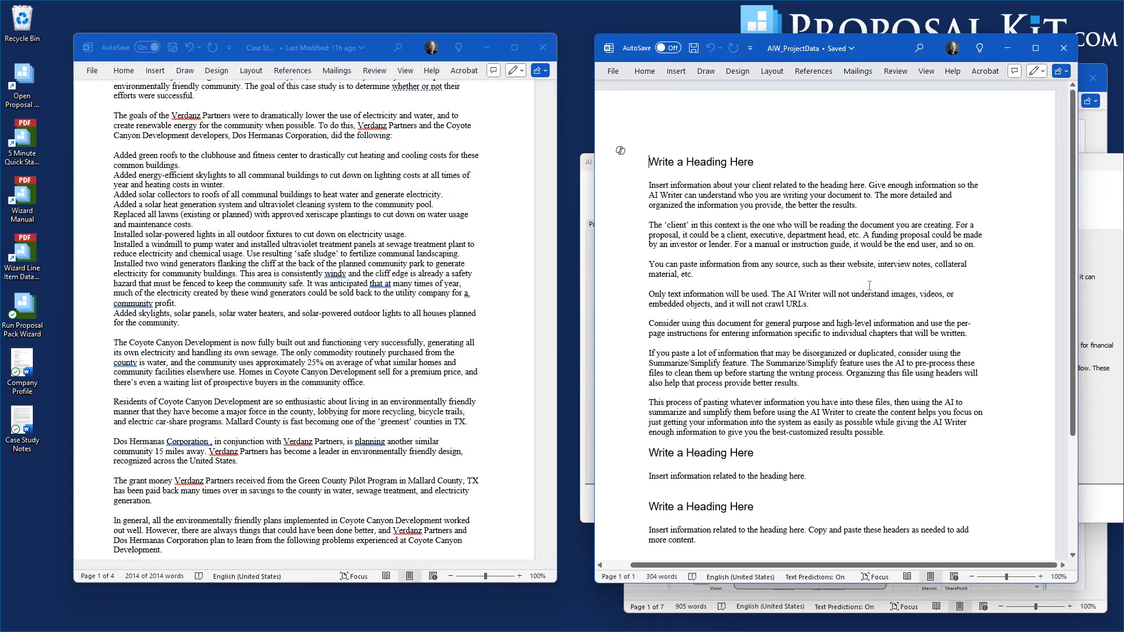
key(ctrl+a)
key(ctrl+v)
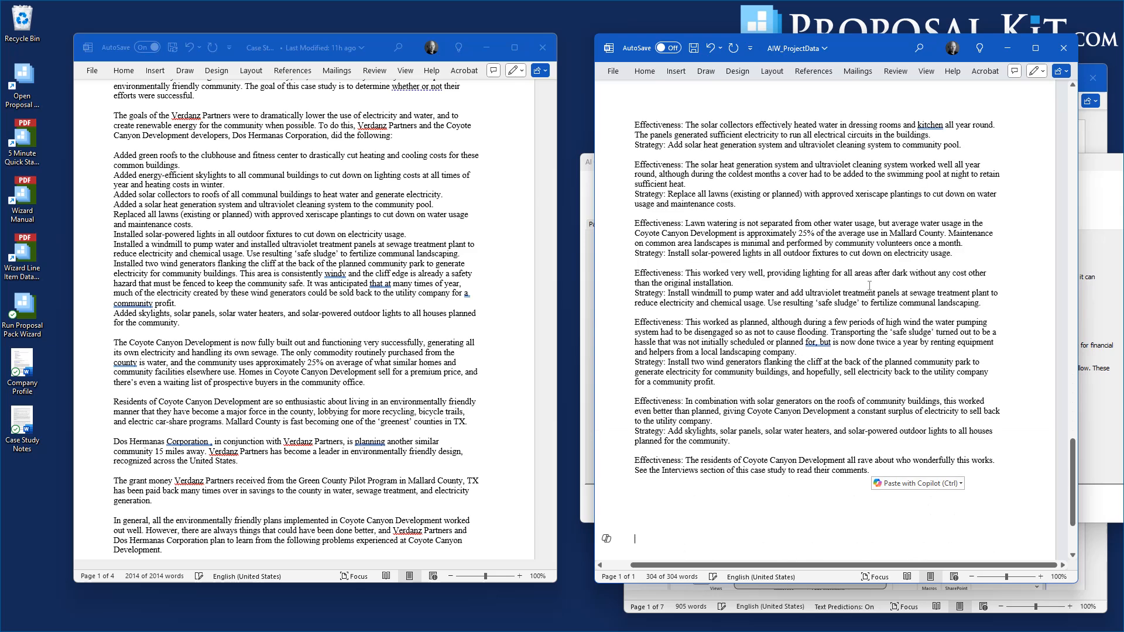
click(543, 47)
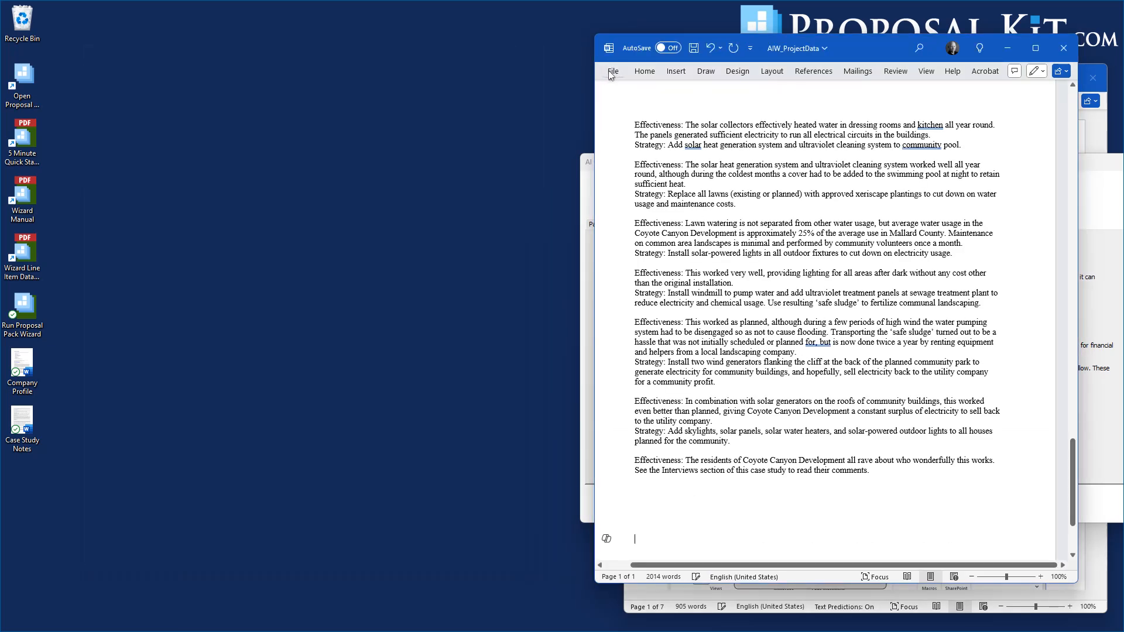
click(609, 71)
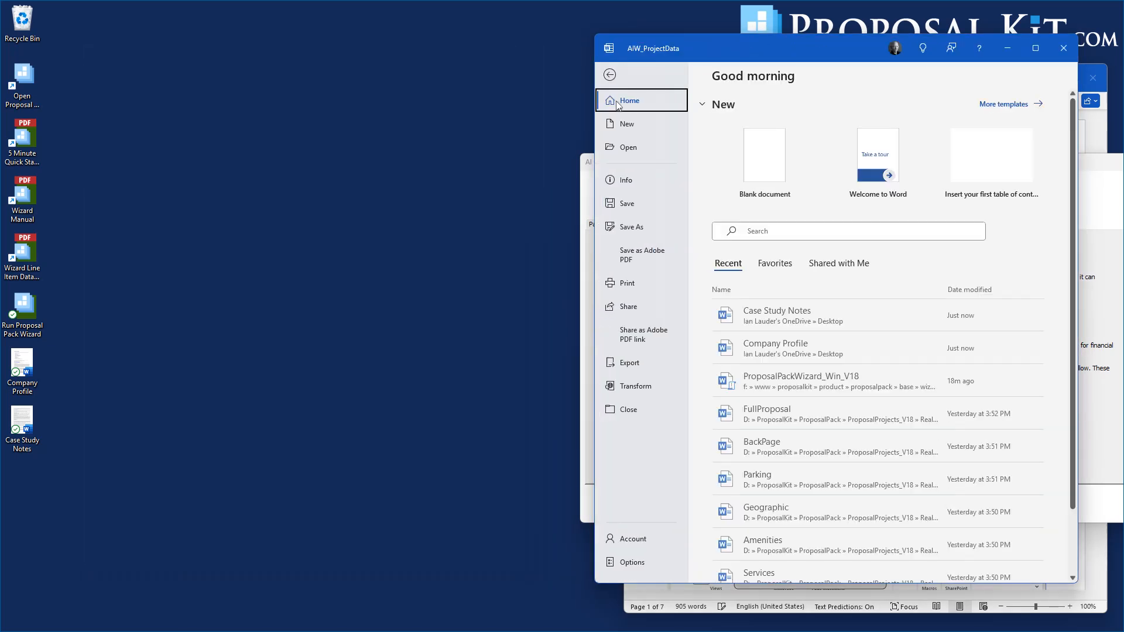
click(628, 205)
click(1064, 48)
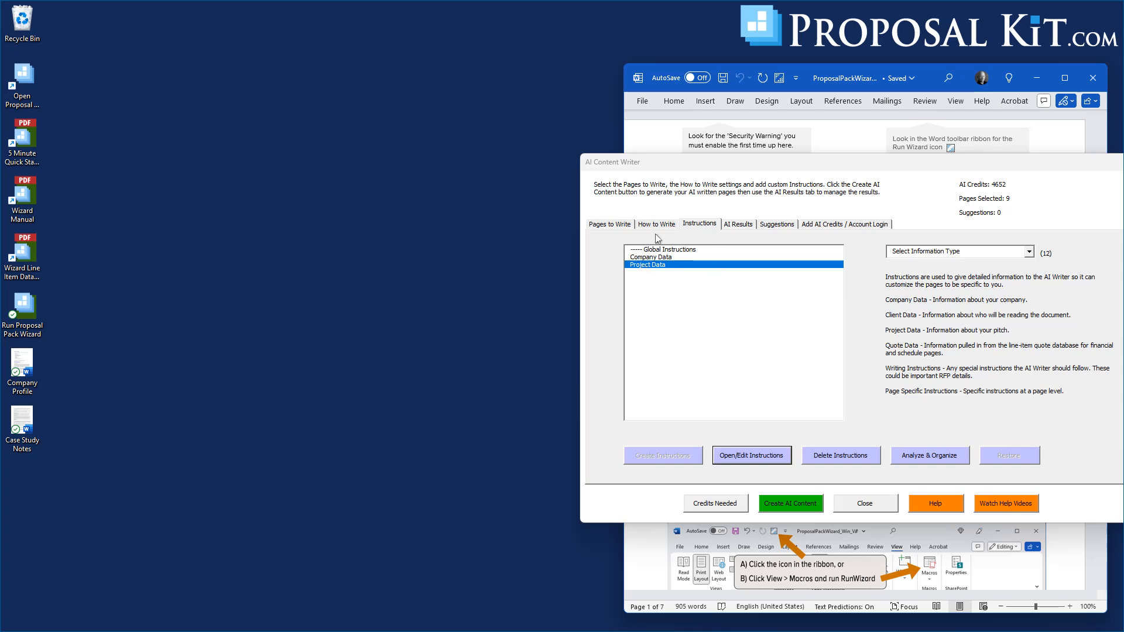
Check the pages to write and the writing settings, and turn off suggestions for additional chapters
click(603, 224)
click(656, 228)
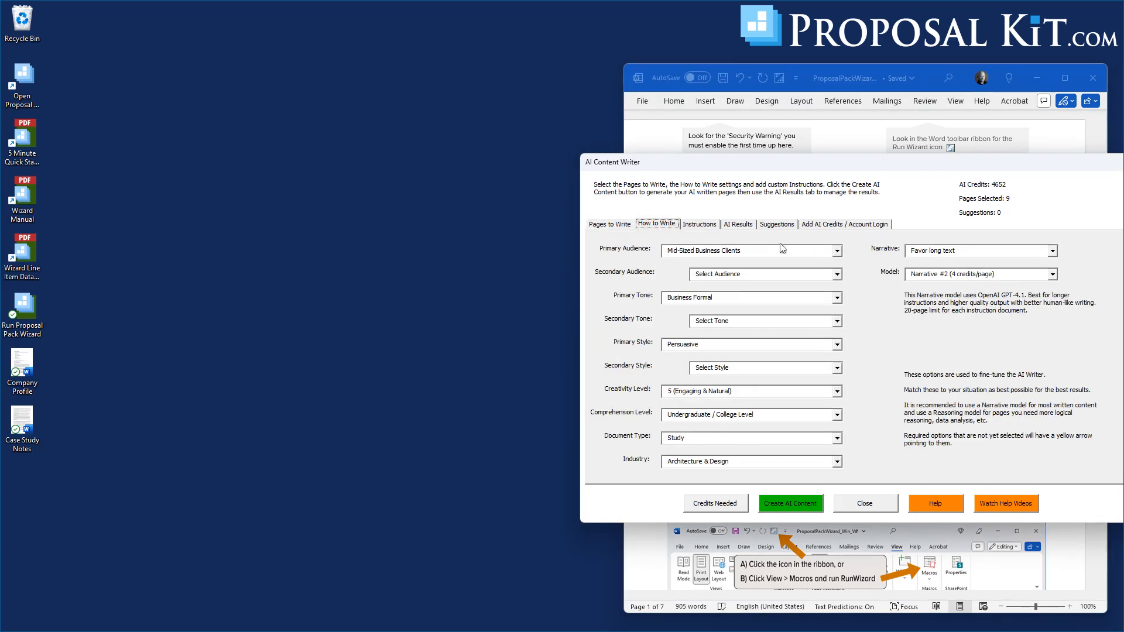
click(777, 224)
click(611, 258)
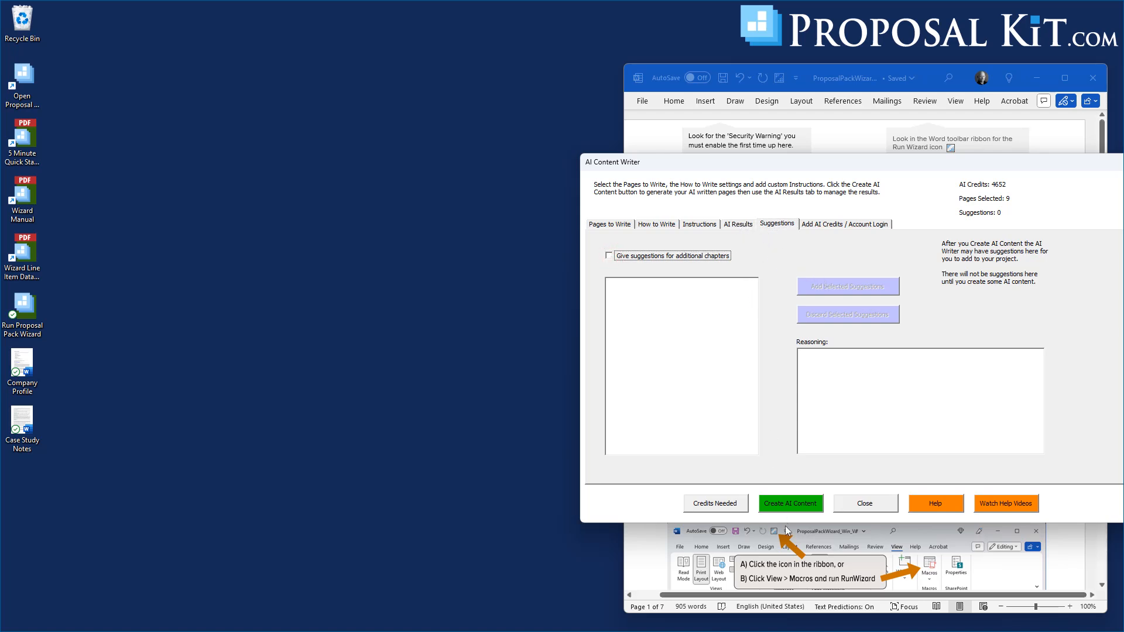
Generate the AI content for the nine selected pages, continuing without the optional Client Data, Quote Data and Writing Instructions files
click(789, 507)
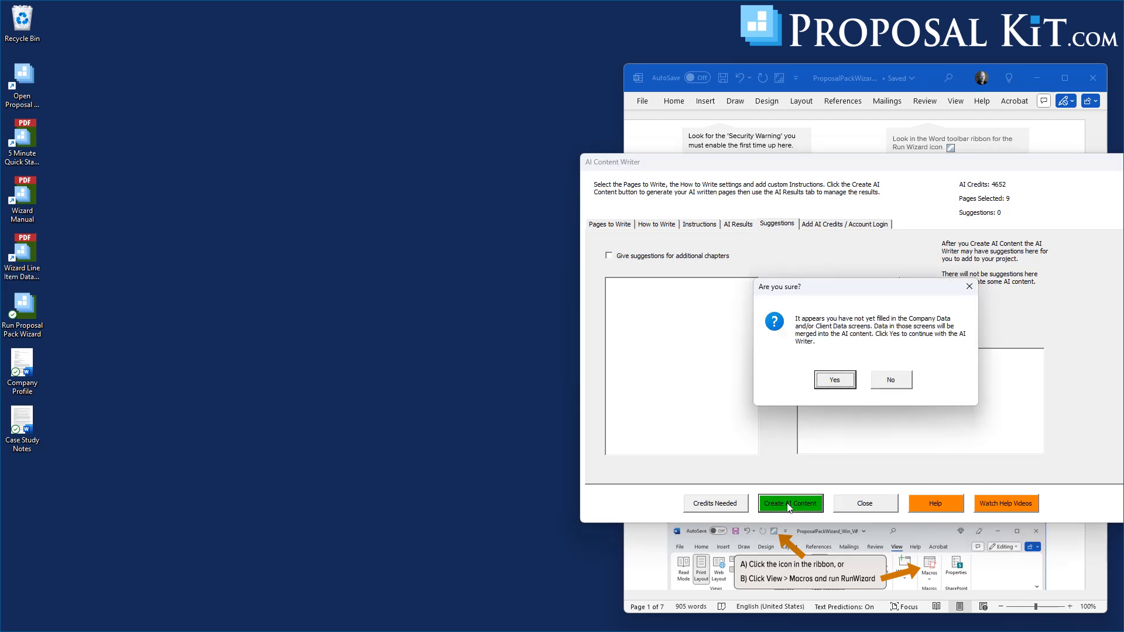
click(835, 387)
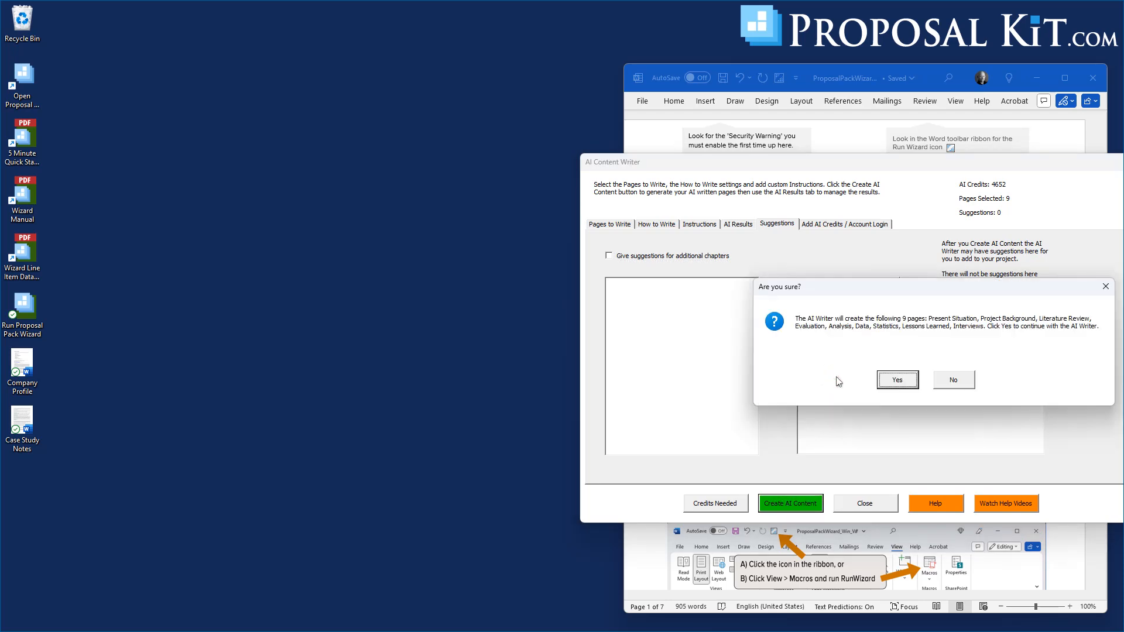
click(895, 382)
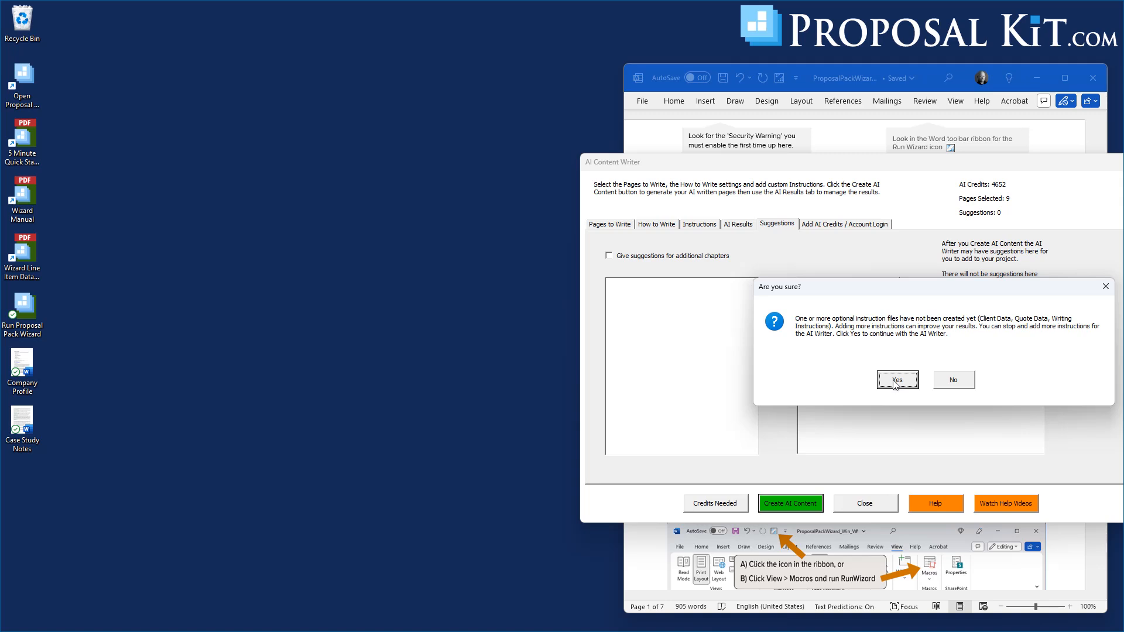
click(895, 382)
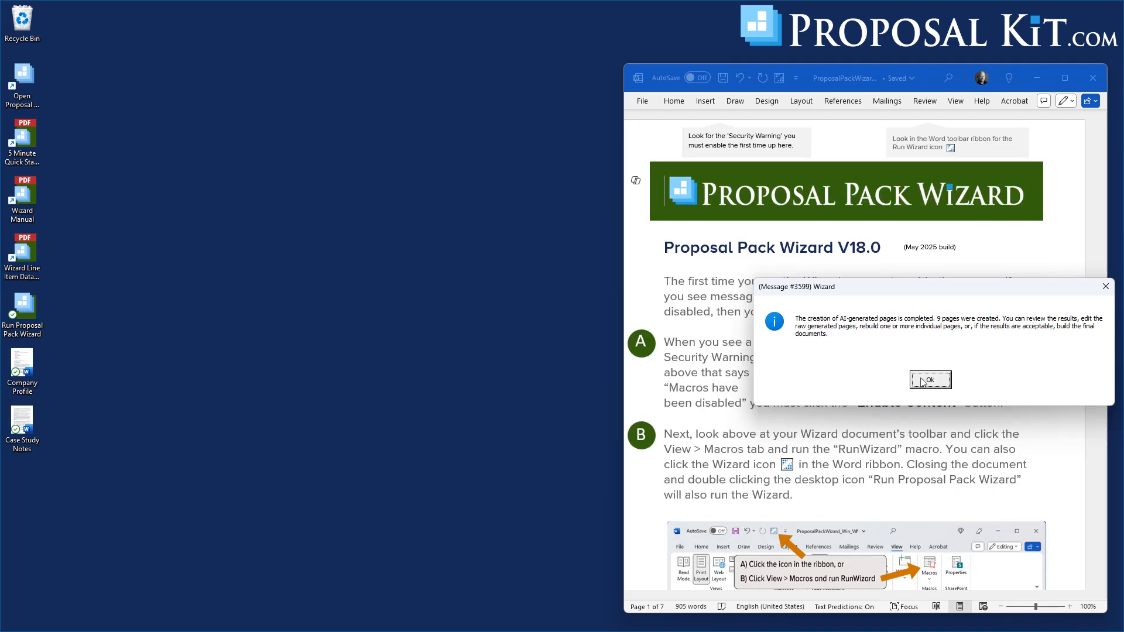
click(922, 382)
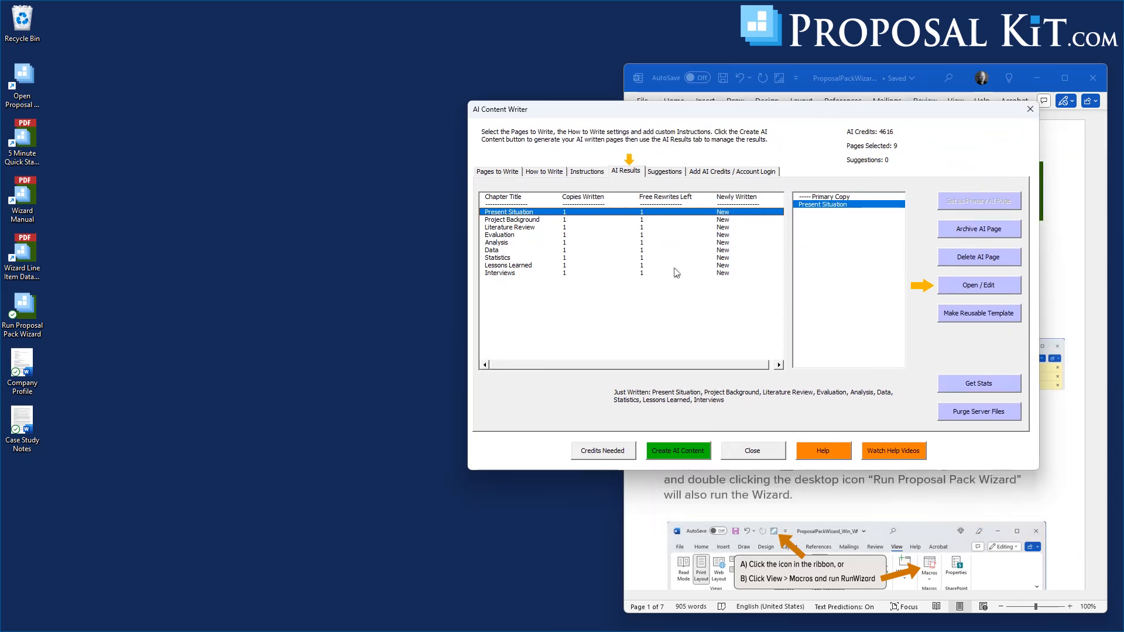
Open the AI-written Present Situation page, read it through to the end, and close it
click(977, 291)
drag(311, 17, 506, 29)
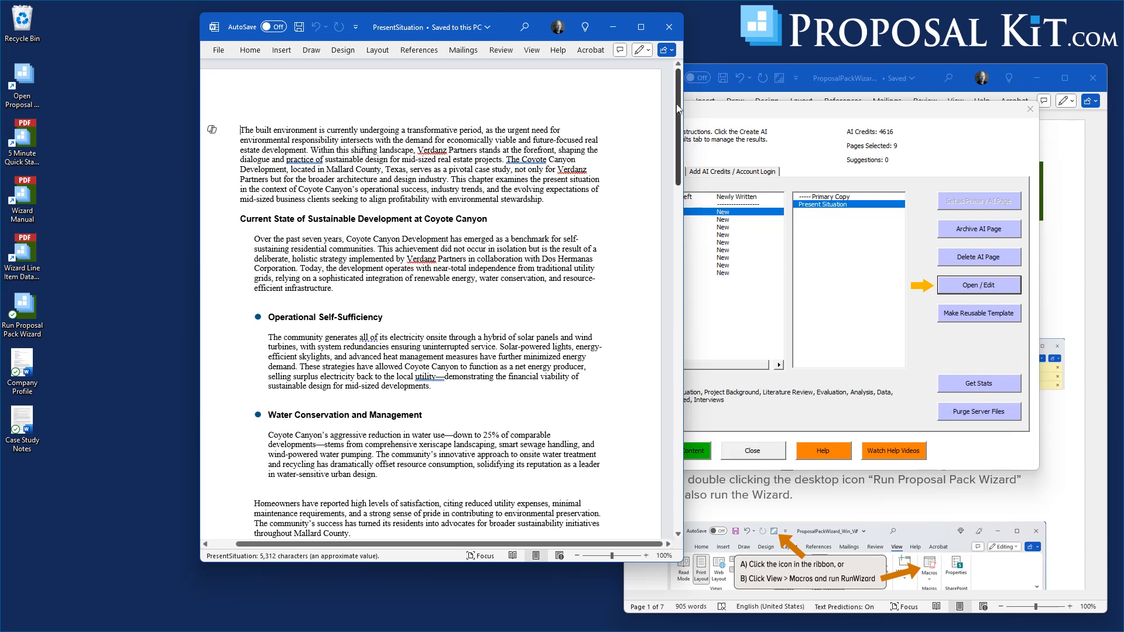
drag(677, 105, 679, 432)
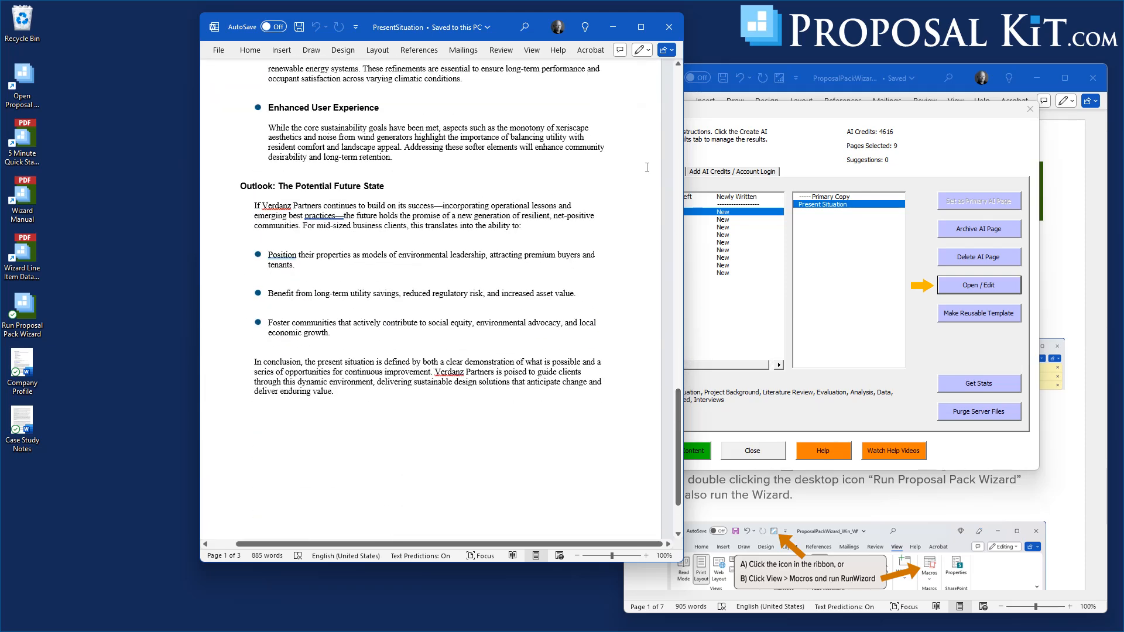
click(669, 27)
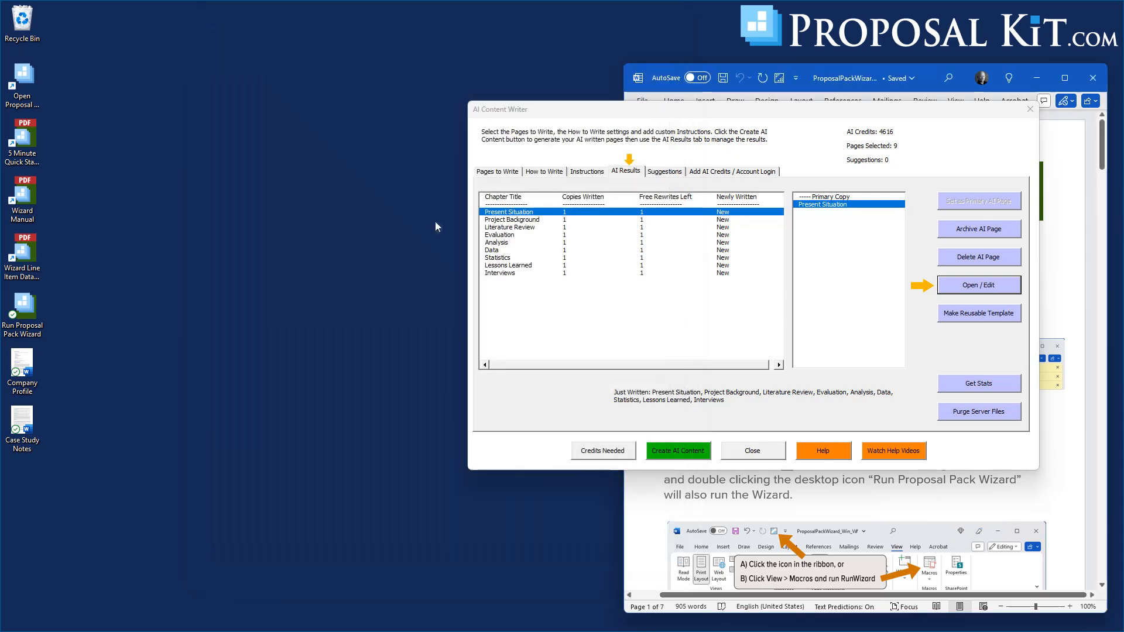
Open the AI-written Literature Review page, examine its introduction and cited sources, and close it
click(498, 228)
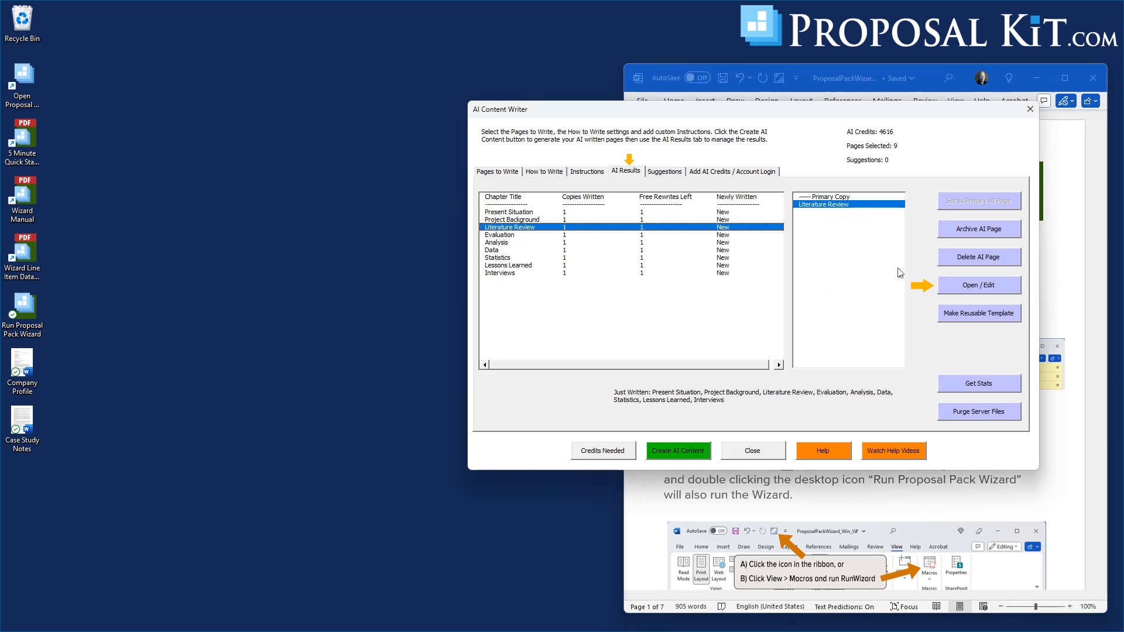
click(966, 286)
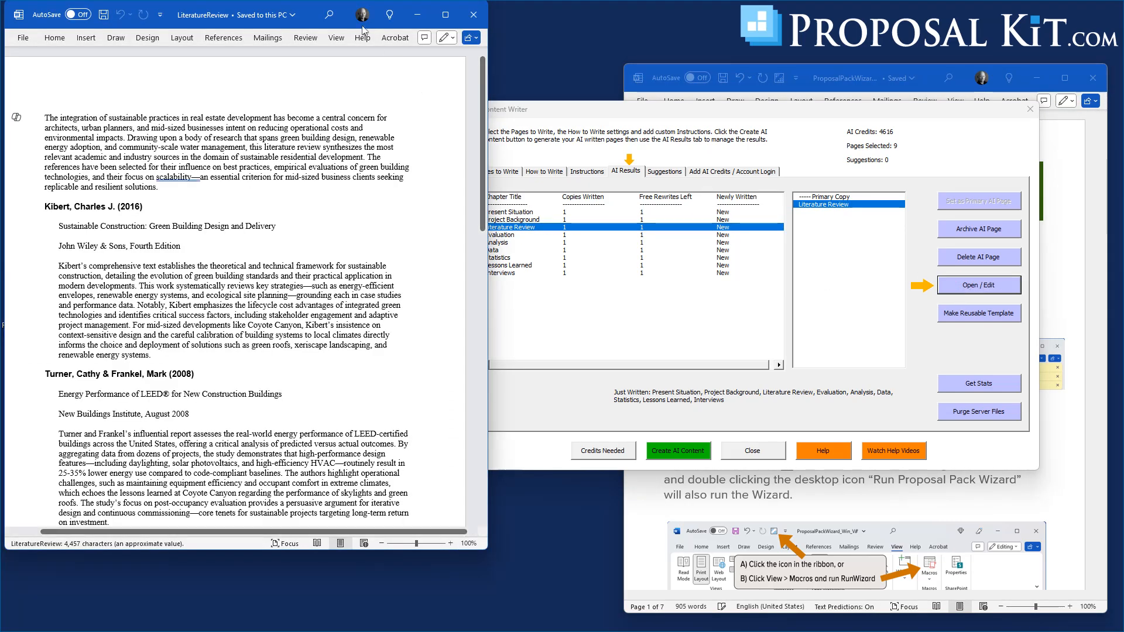
drag(315, 16, 423, 42)
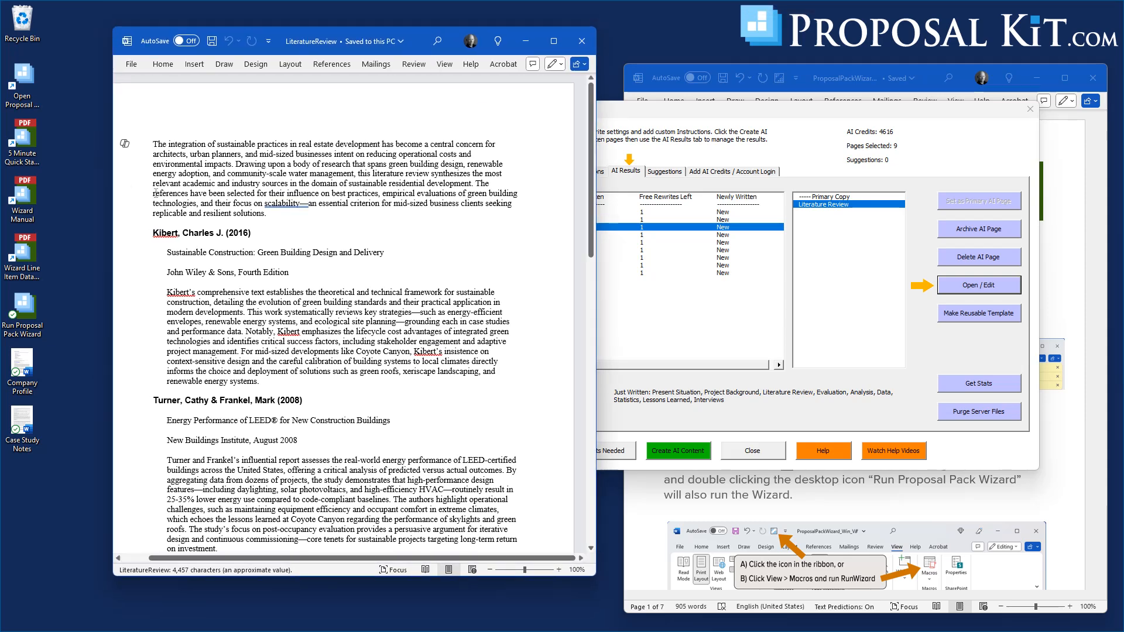
click(590, 143)
drag(592, 144, 628, 175)
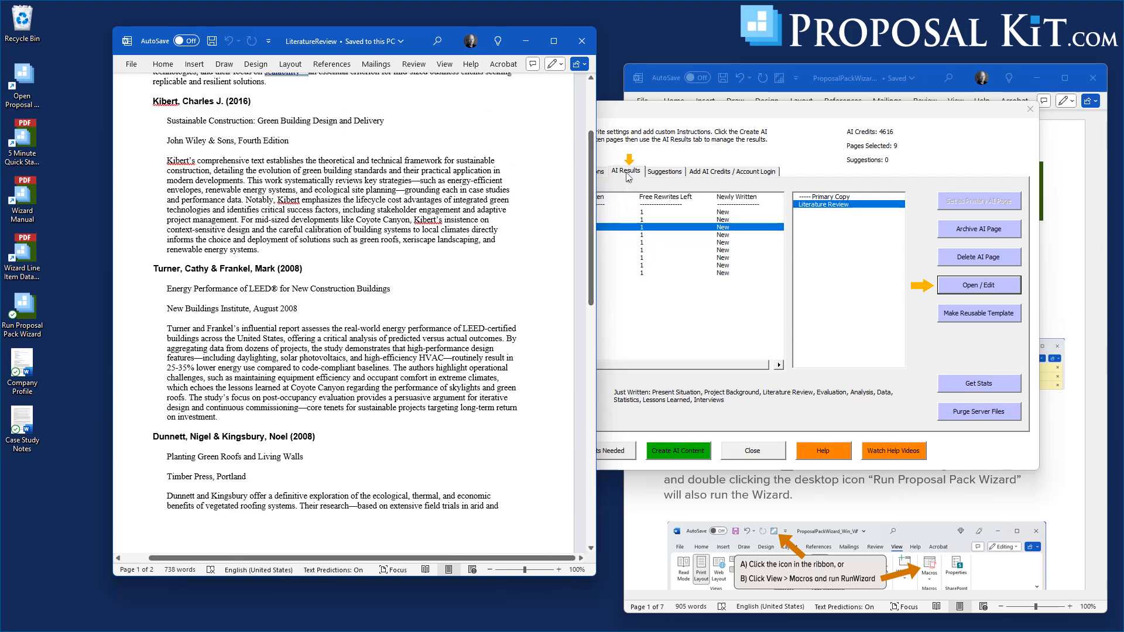
click(581, 41)
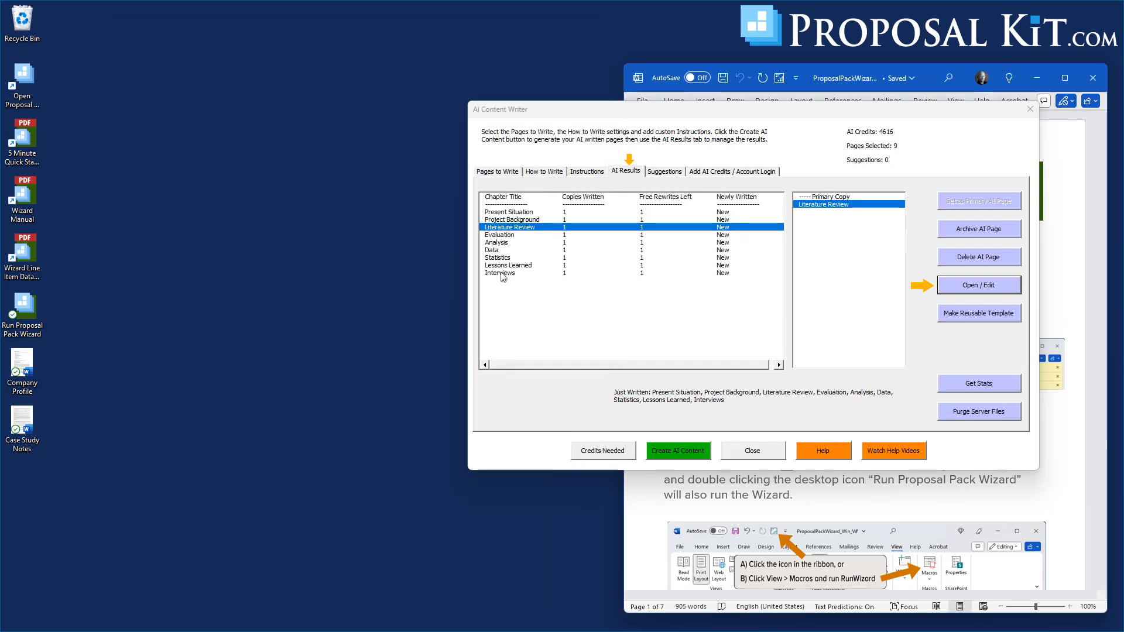
Open the AI-written Interviews page and read through its summary, individual interviews and closing notes
click(502, 273)
click(959, 291)
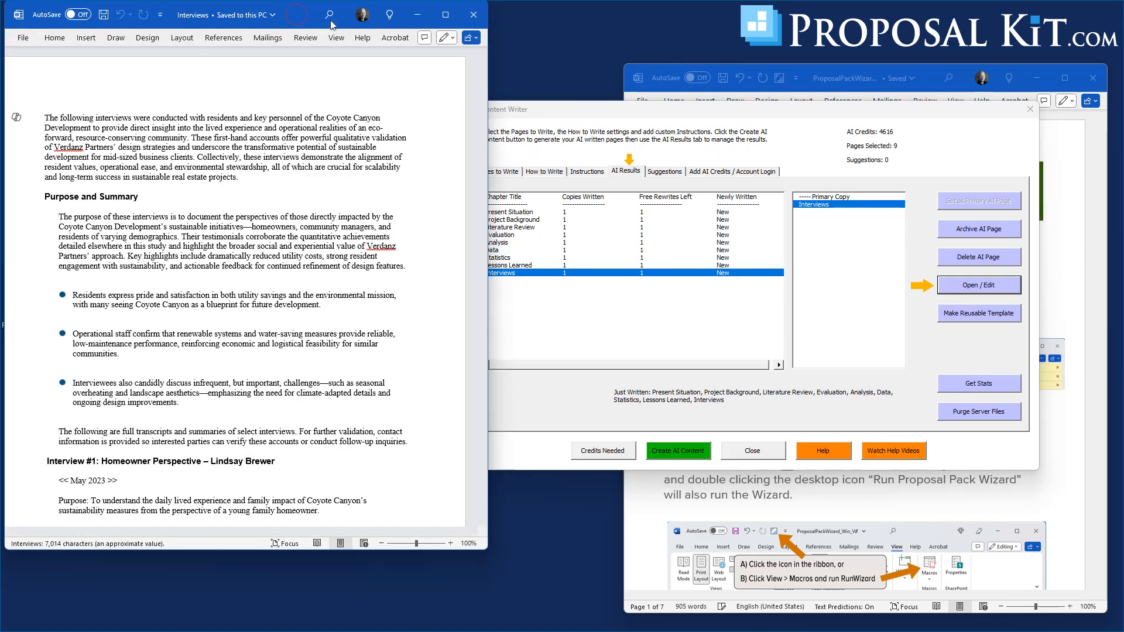
drag(297, 18, 387, 30)
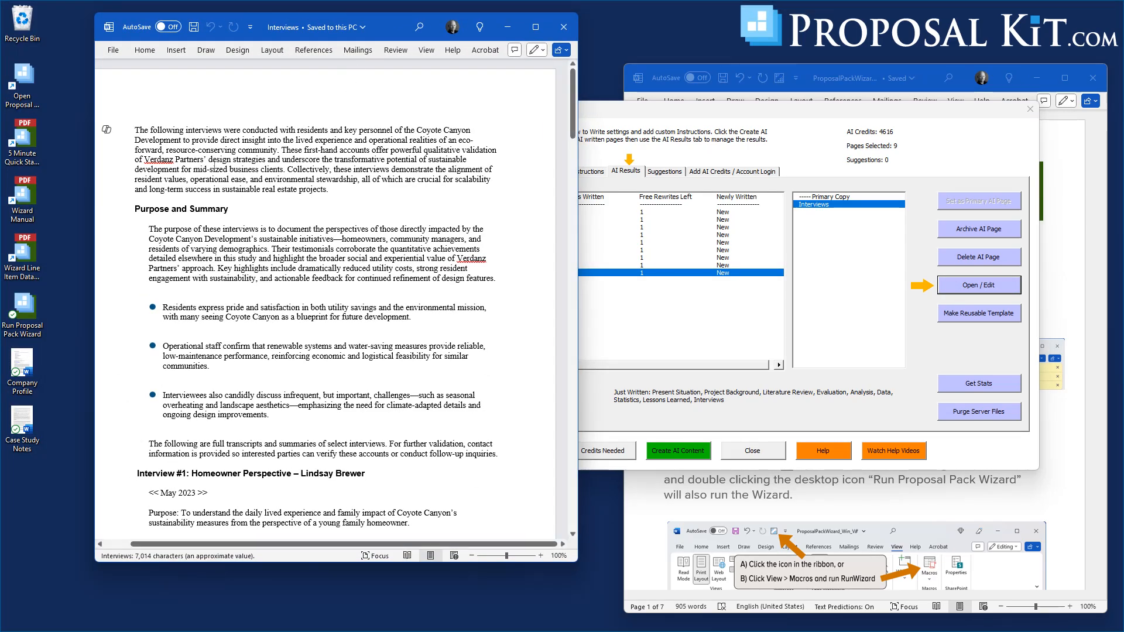
scroll(346, 145, down, 10)
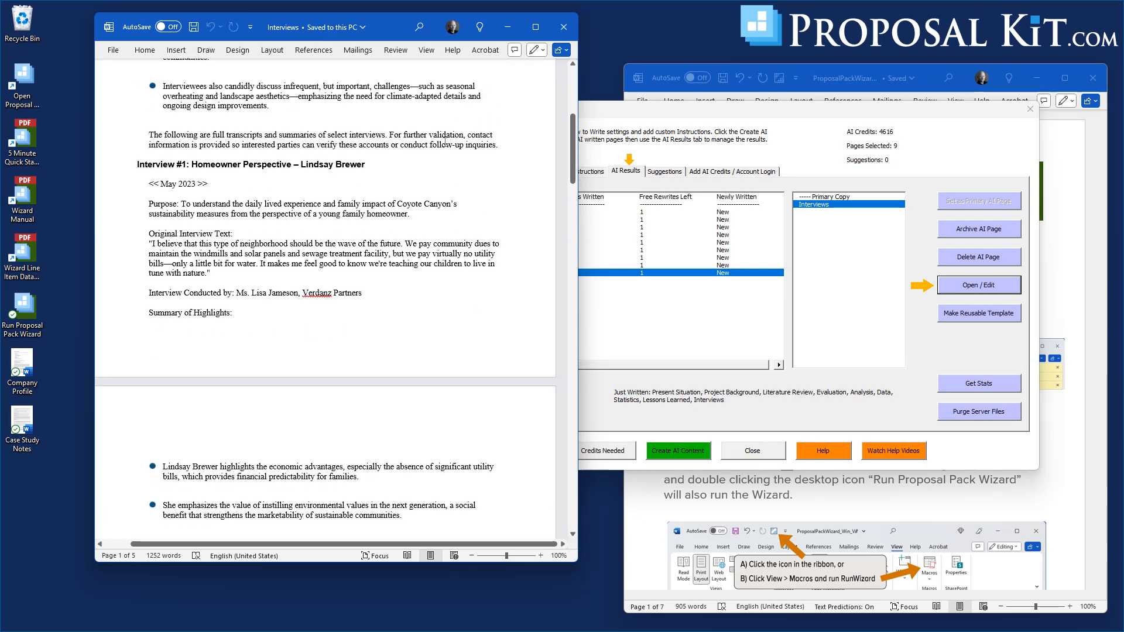
drag(572, 142, 575, 421)
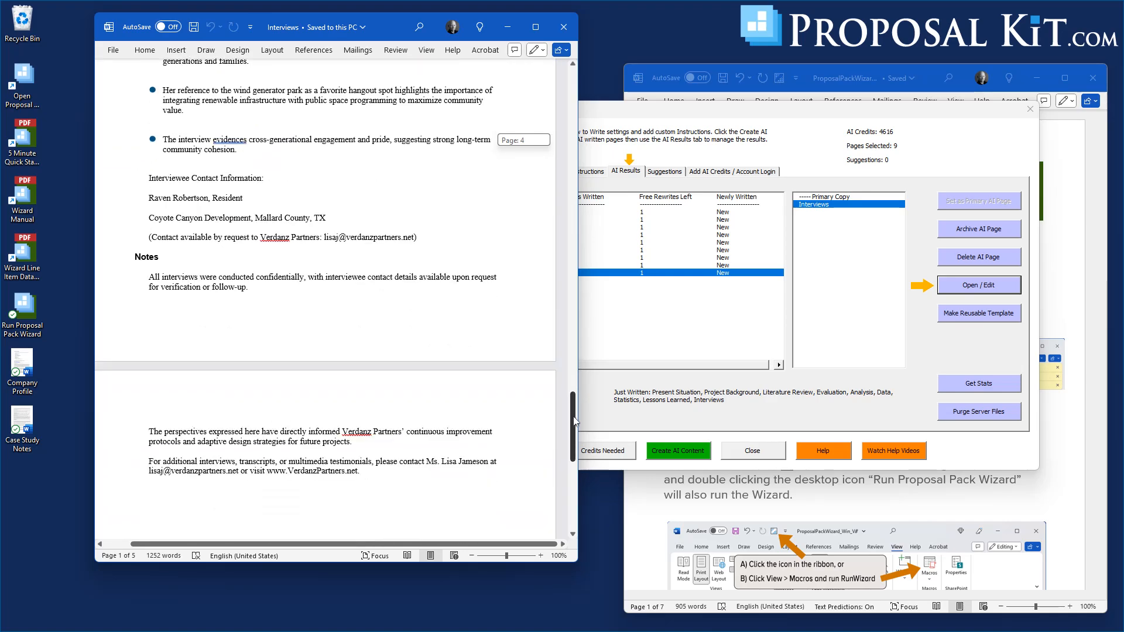
Close the Interviews page, then open the AI-written Lessons Learned page, read through its first lessons, and close it
click(564, 27)
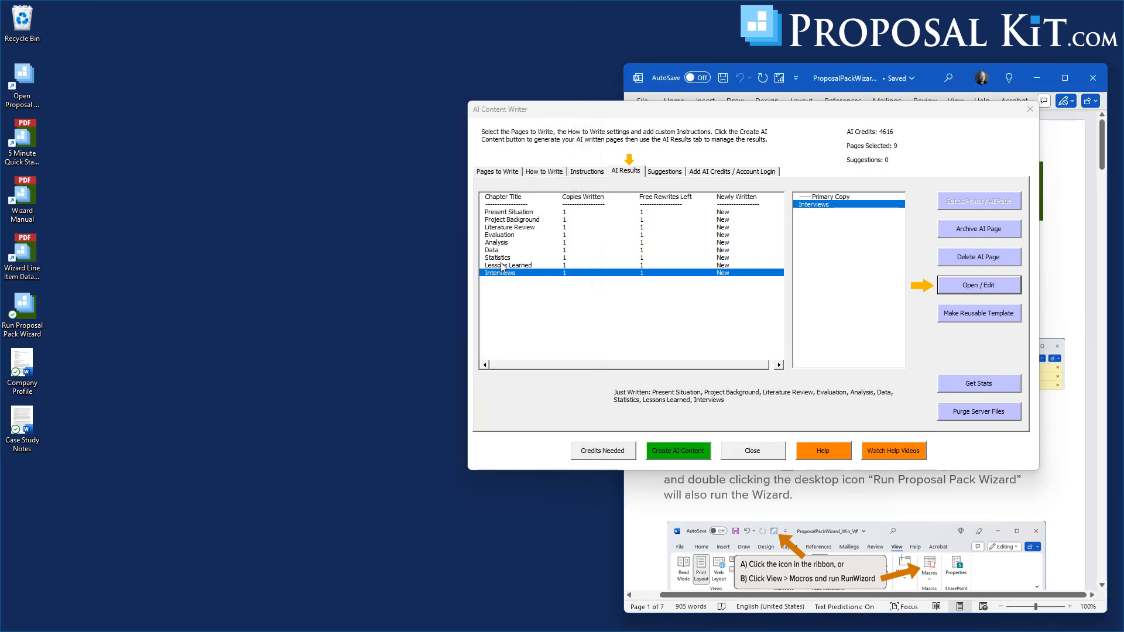
click(502, 265)
click(965, 287)
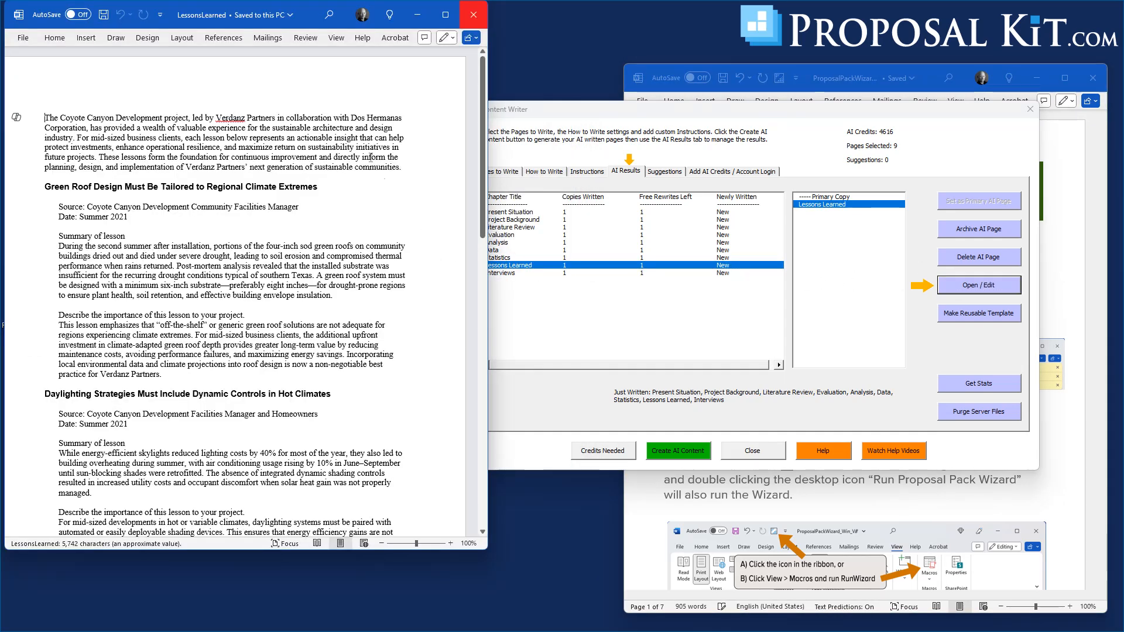
drag(308, 14, 460, 32)
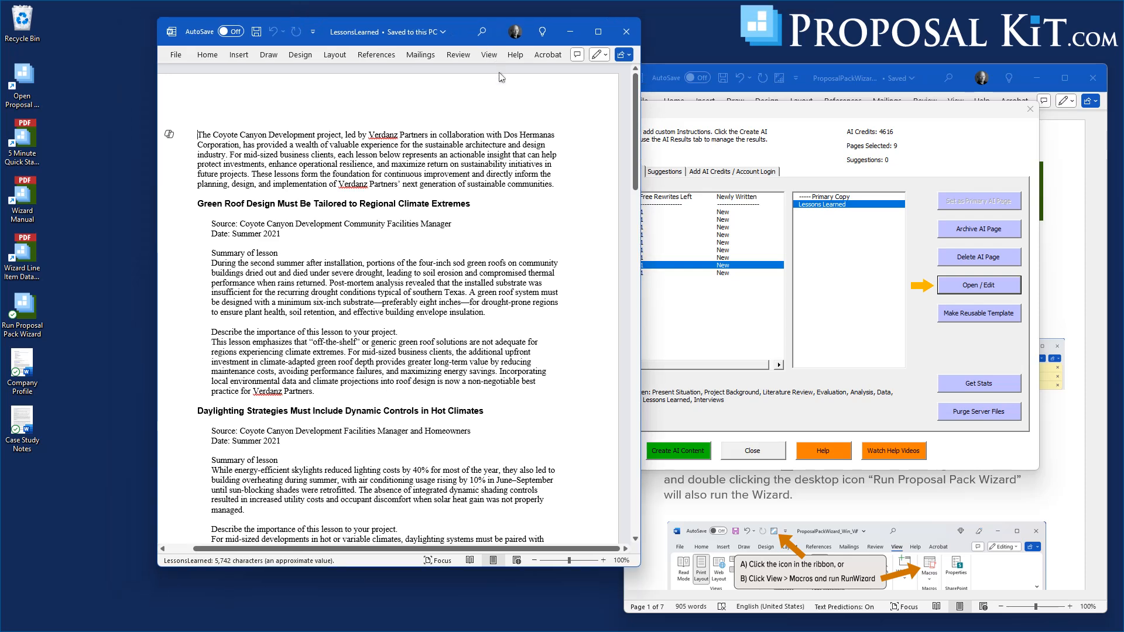
scroll(586, 94, down, 20)
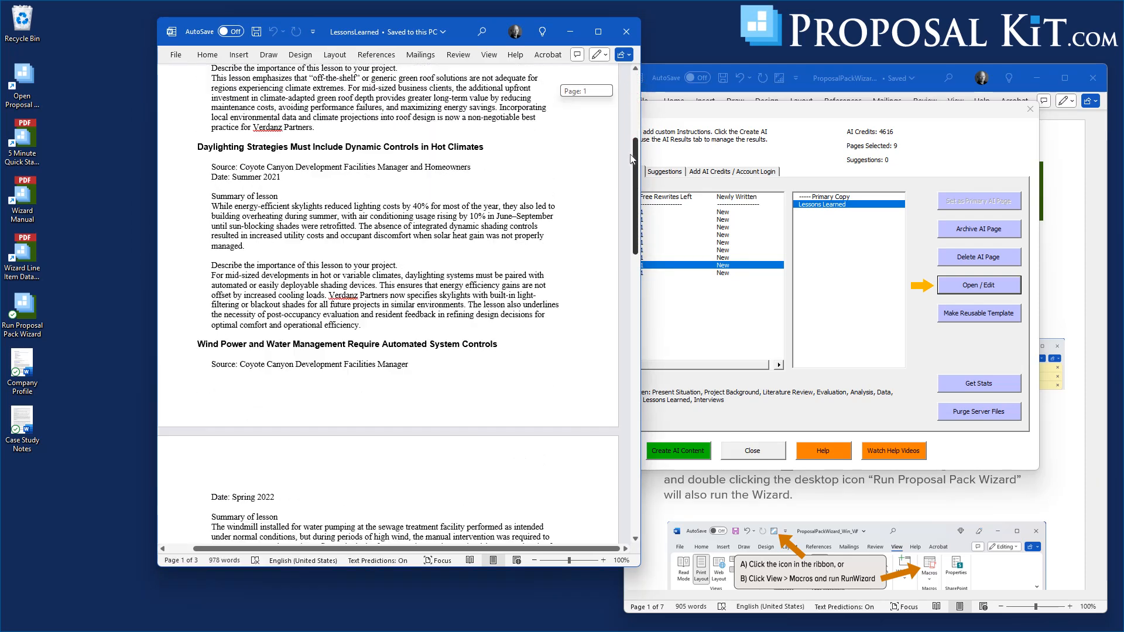
click(627, 31)
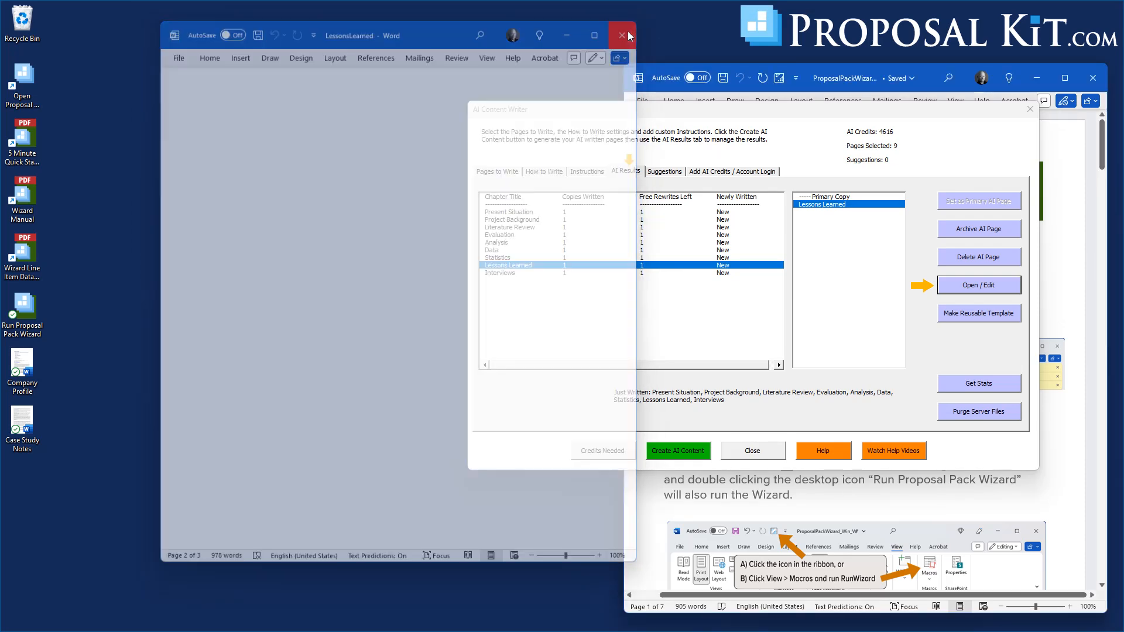
Open the AI-written Evaluation page, examine its Data Collection and Data Analysis sections, and close it
click(492, 235)
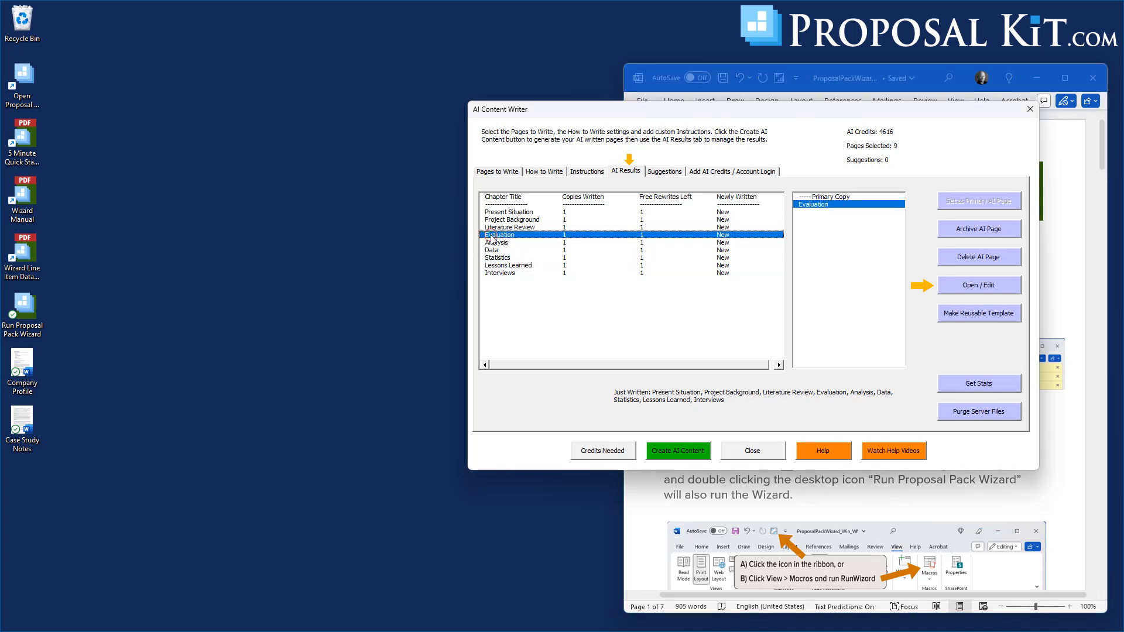
click(967, 287)
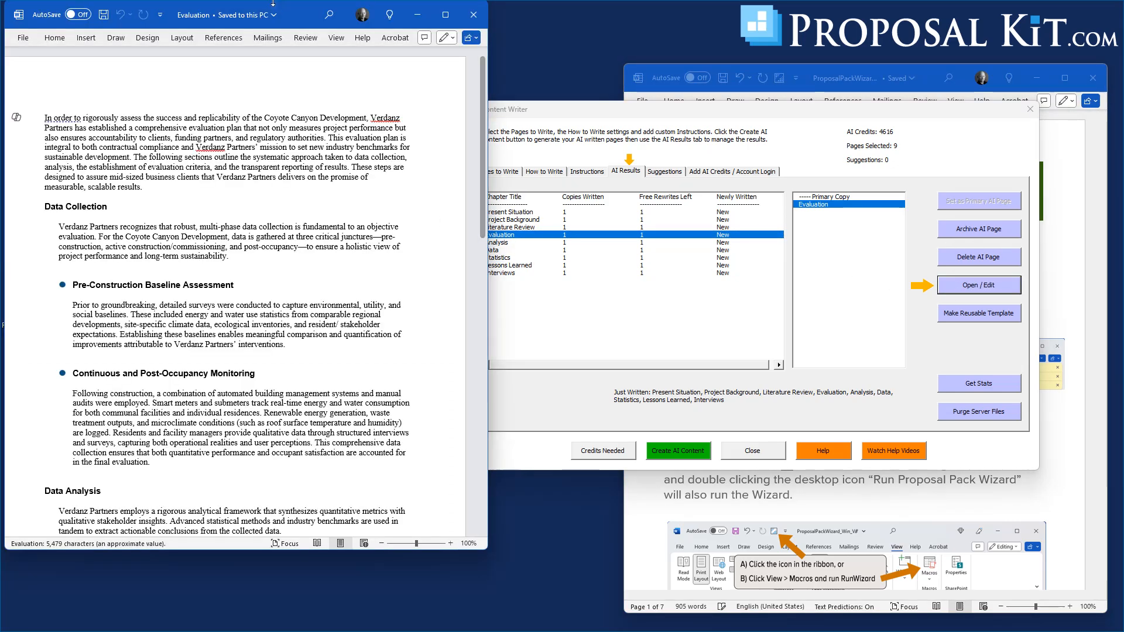
drag(320, 21, 422, 44)
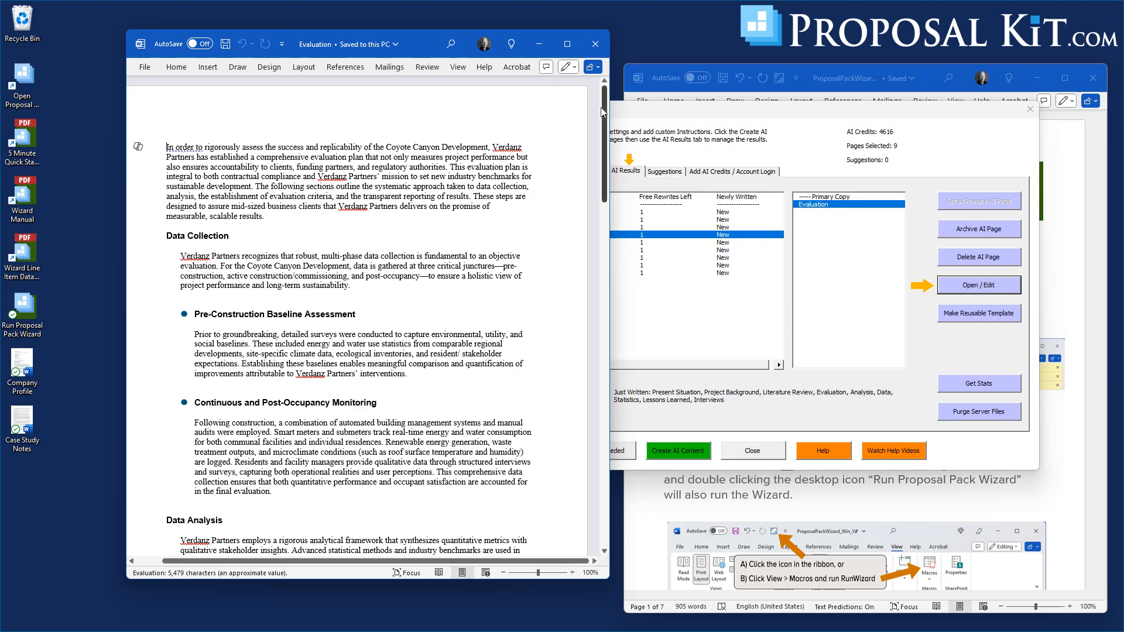
drag(604, 113, 544, 65)
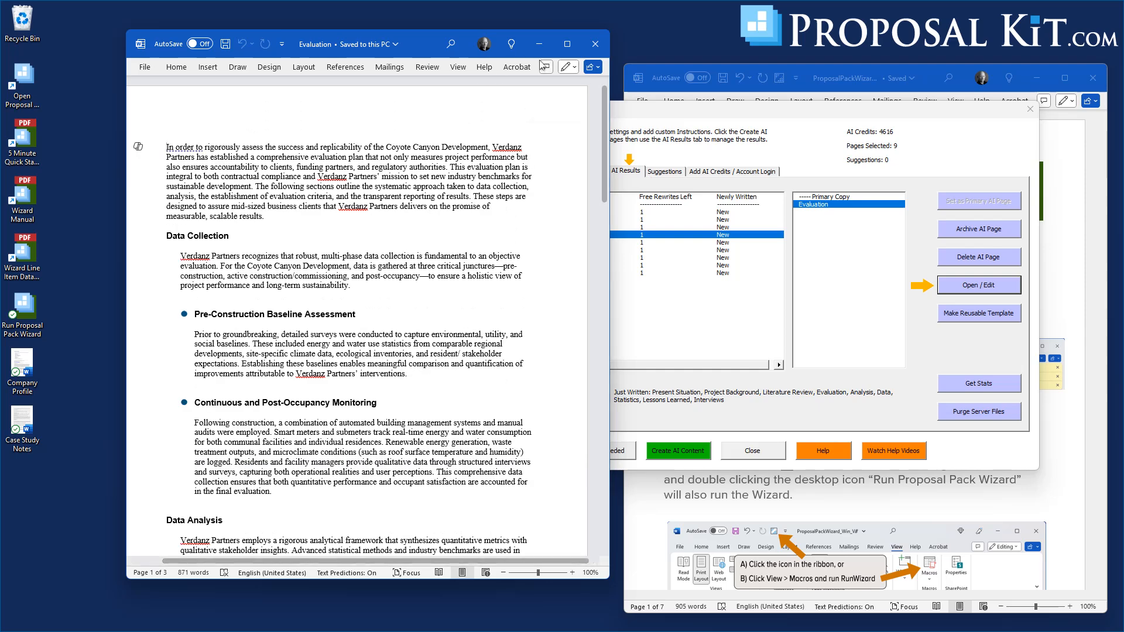
click(595, 44)
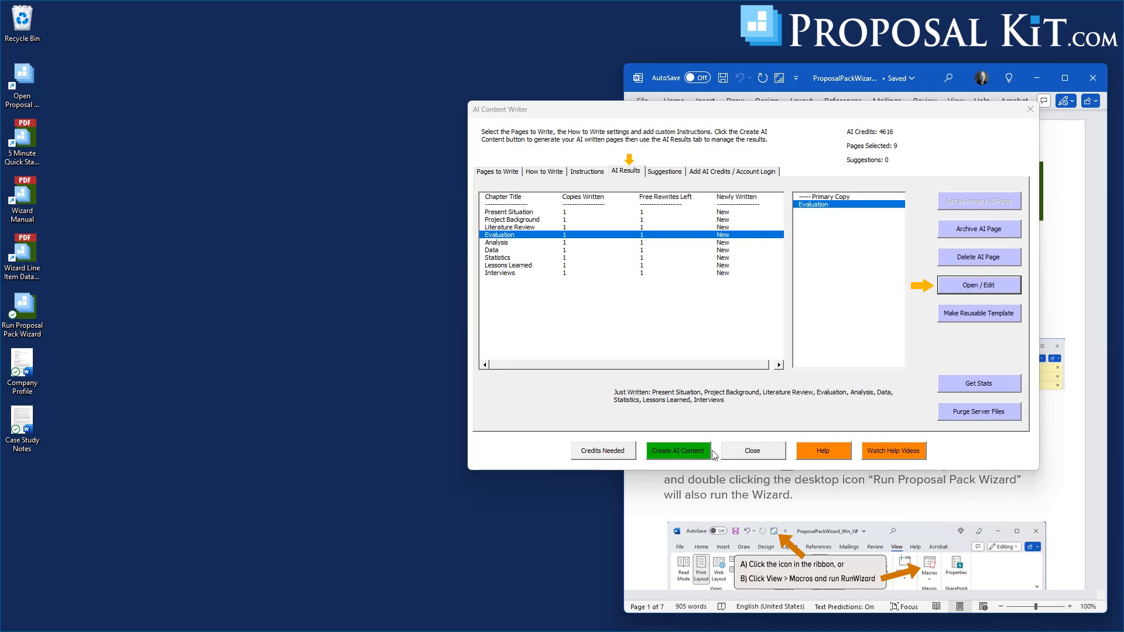
Leave the AI Content Writer, save the Case Study 2 project with its documents built, and continue to editing the current project documents
click(753, 451)
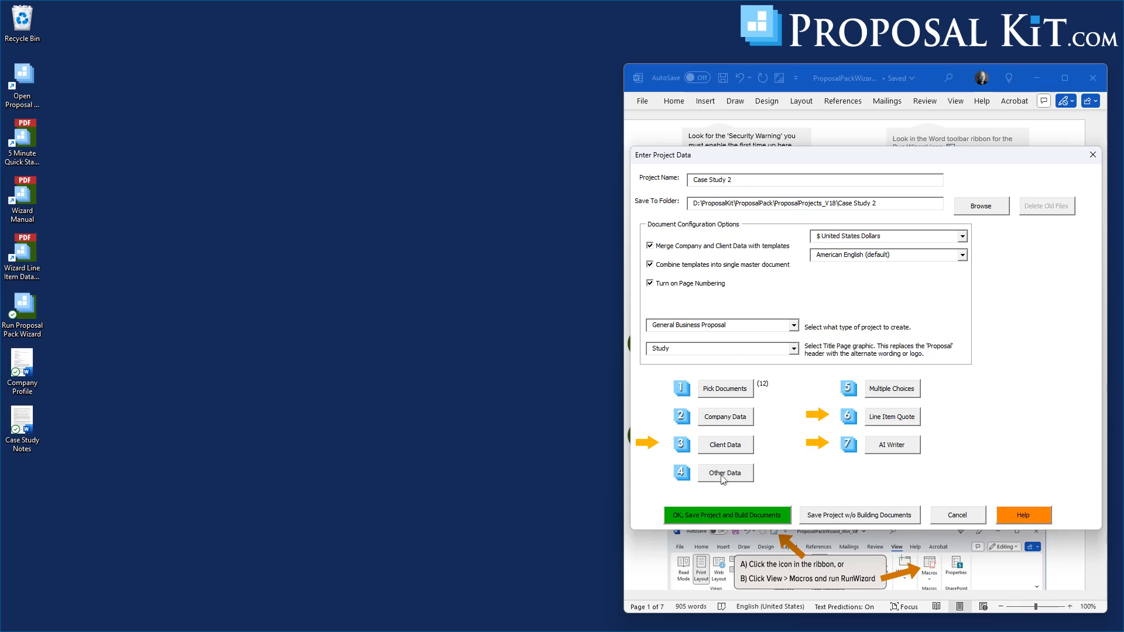
click(725, 516)
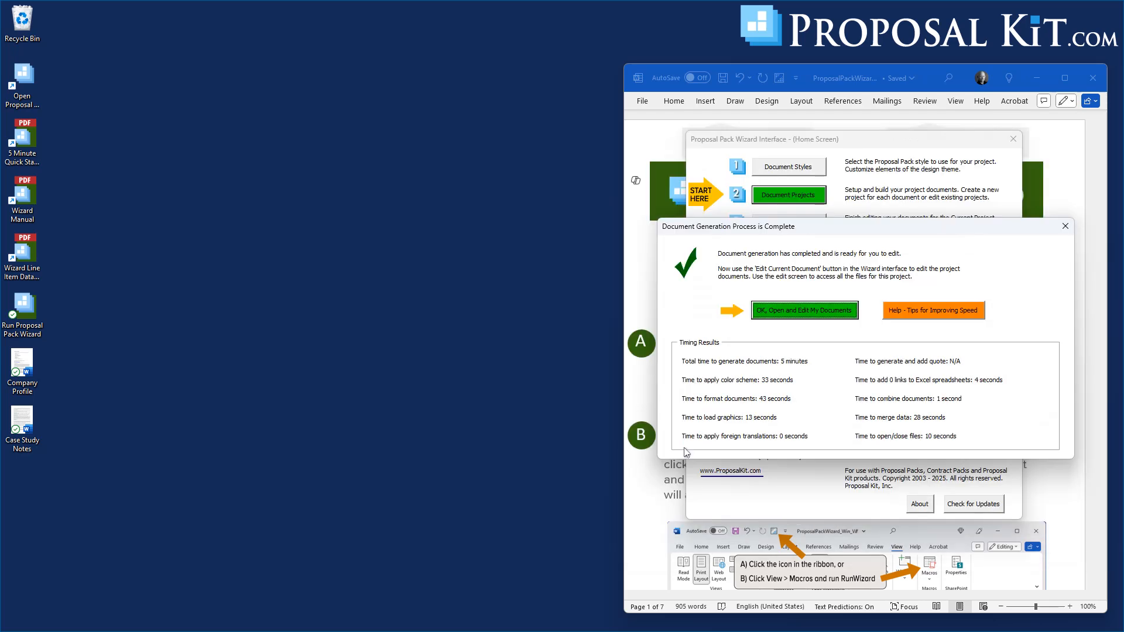
click(807, 309)
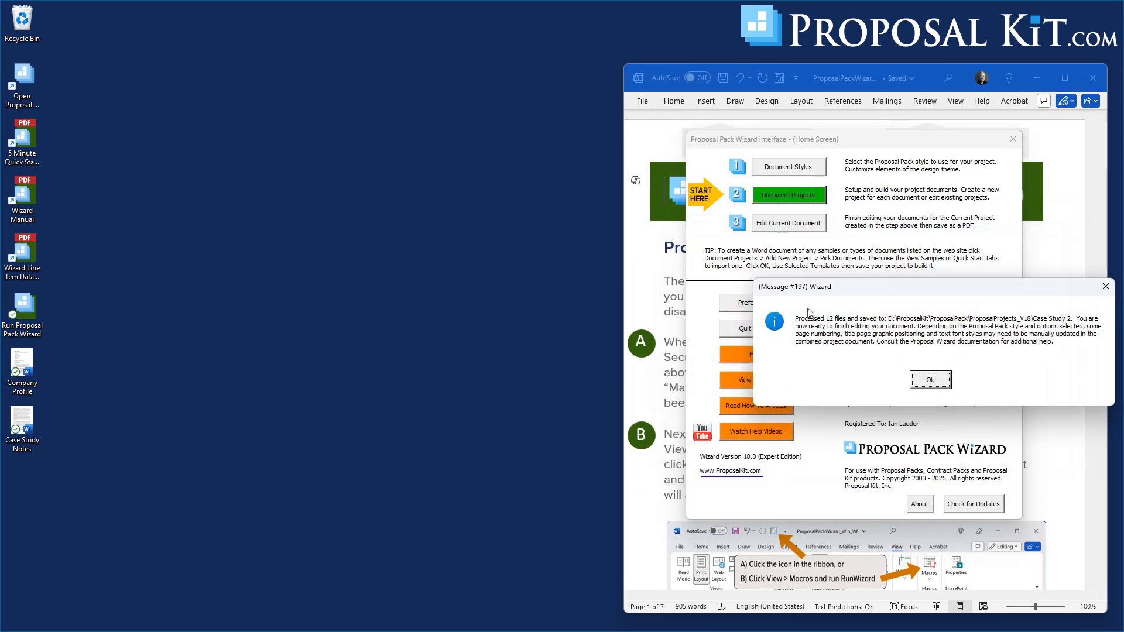
click(932, 381)
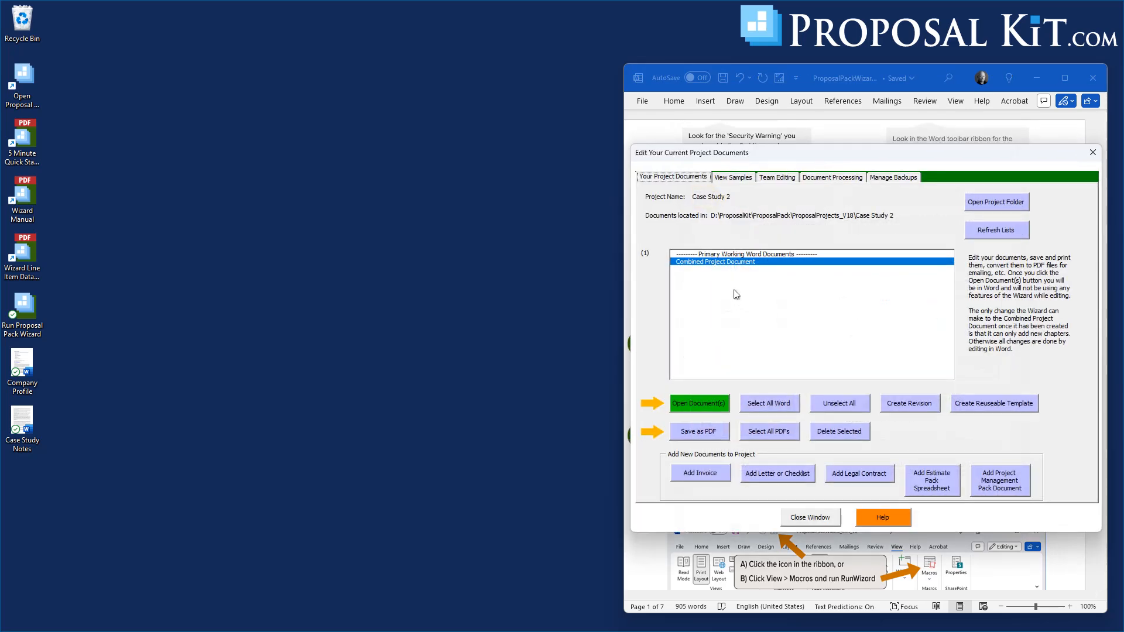
Open the Combined Project Document and review its title page, table of contents, and Present Situation and Project Background chapters
click(698, 404)
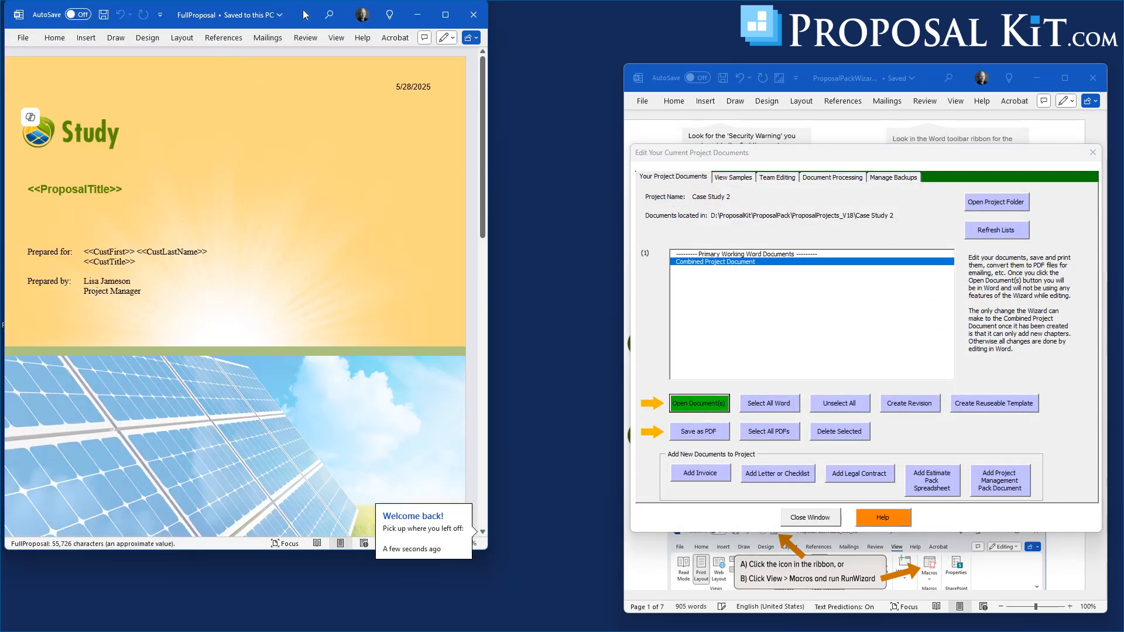
drag(304, 14, 408, 25)
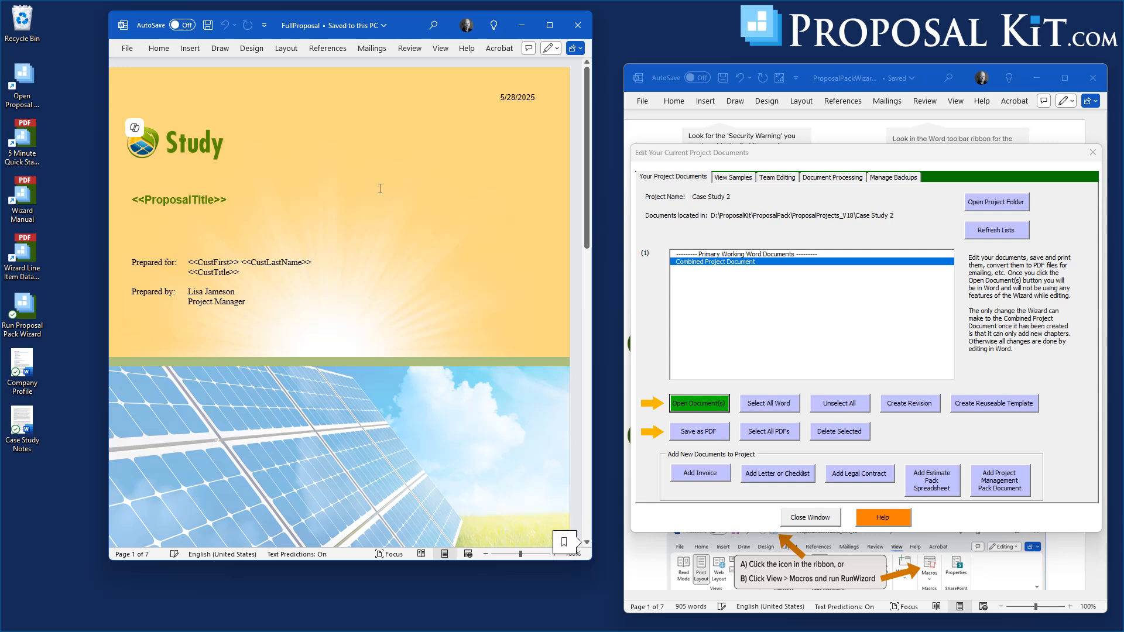
scroll(572, 208, down, 12)
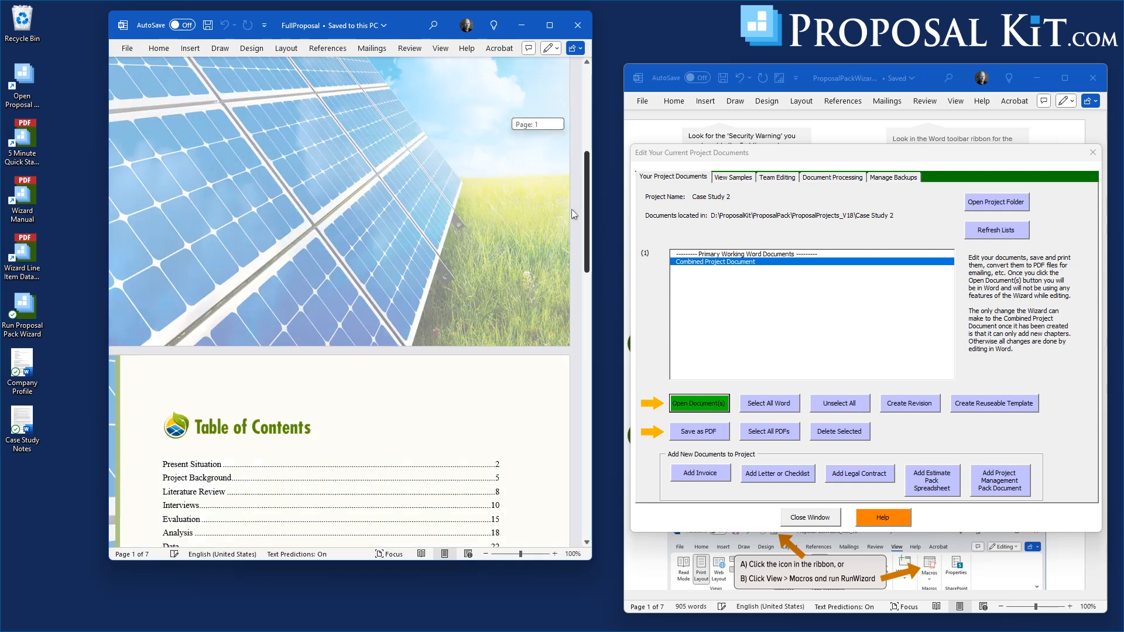
scroll(568, 272, down, 10)
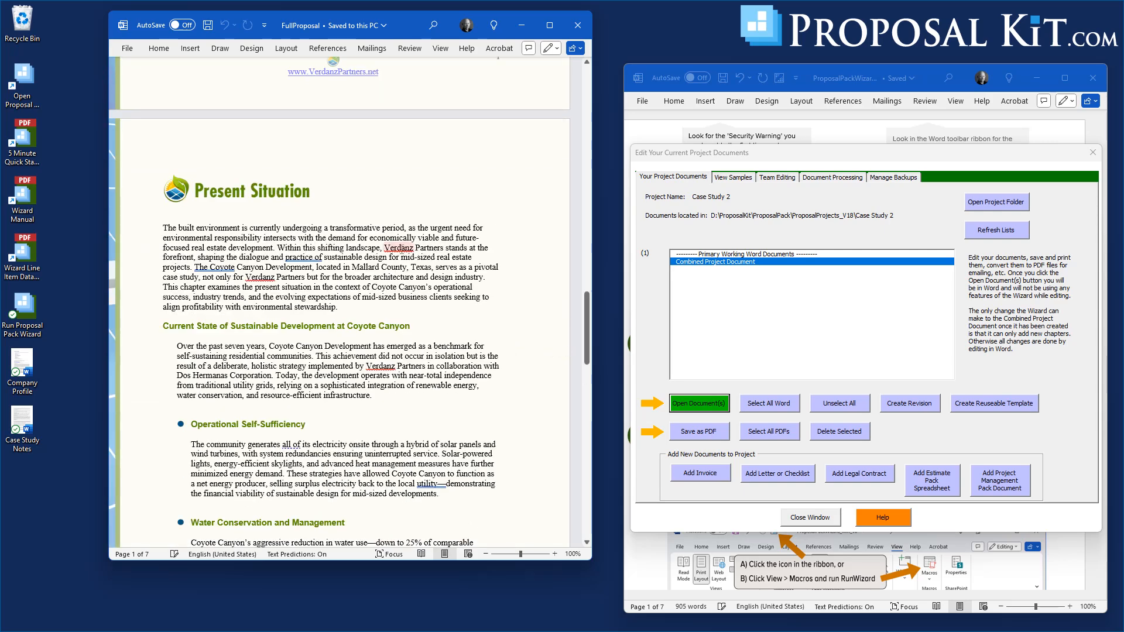
scroll(442, 256, down, 2)
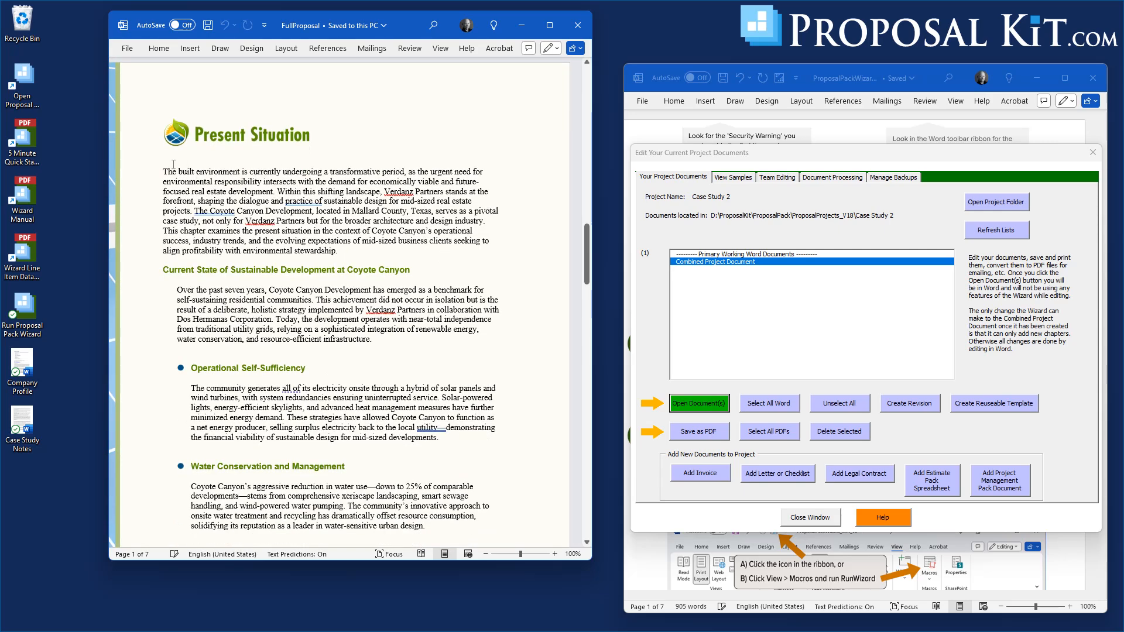
scroll(177, 357, down, 10)
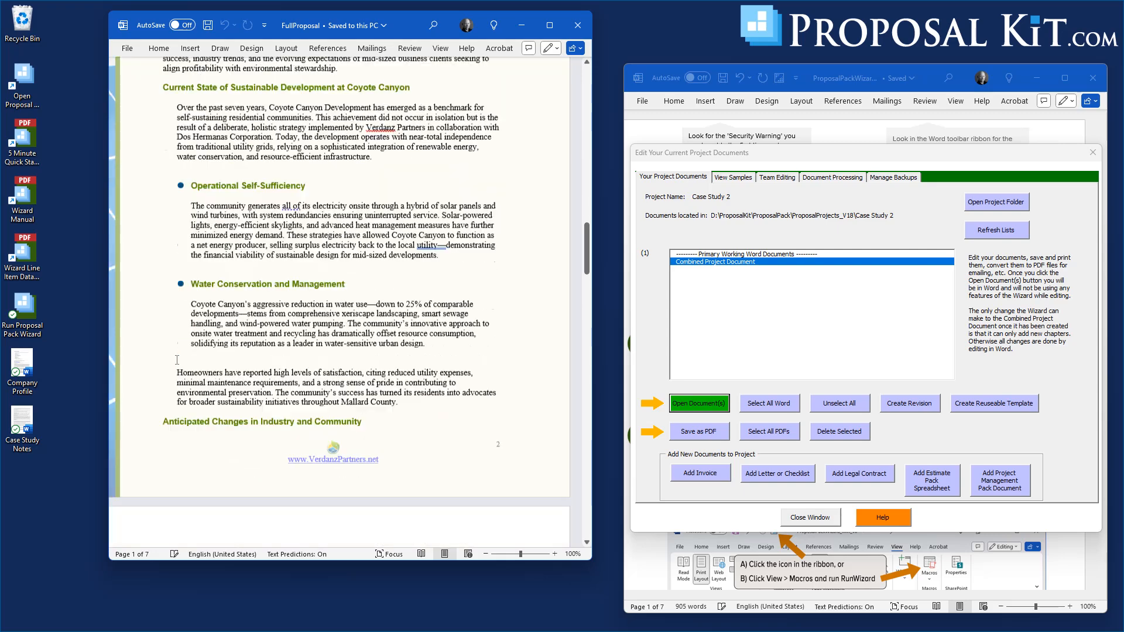
scroll(177, 360, down, 15)
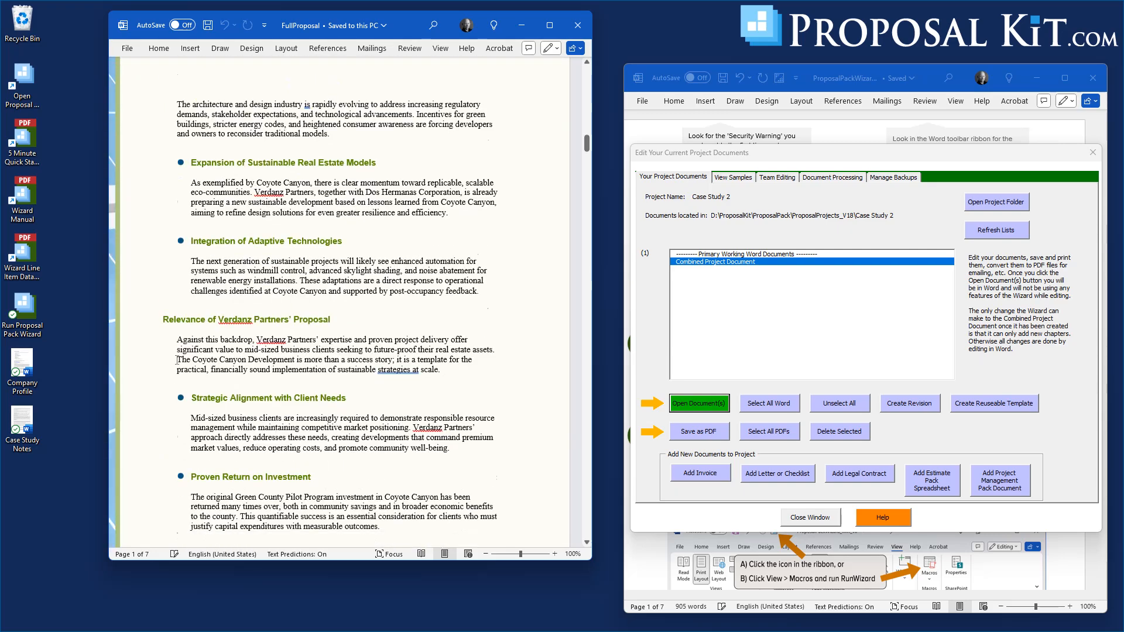
scroll(177, 360, down, 12)
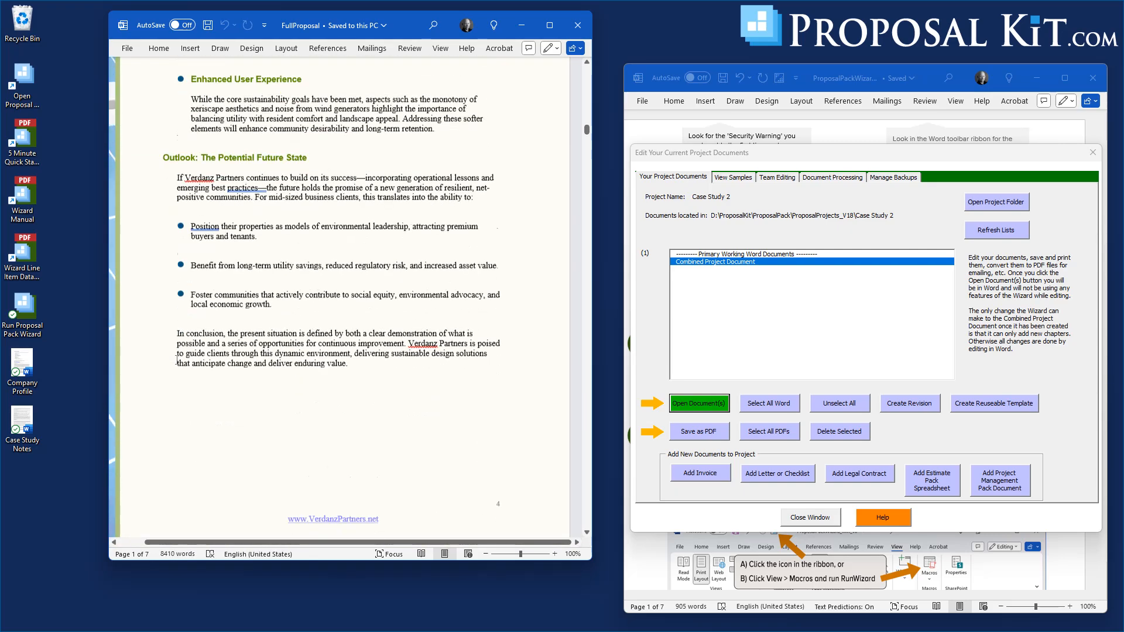
scroll(177, 360, down, 12)
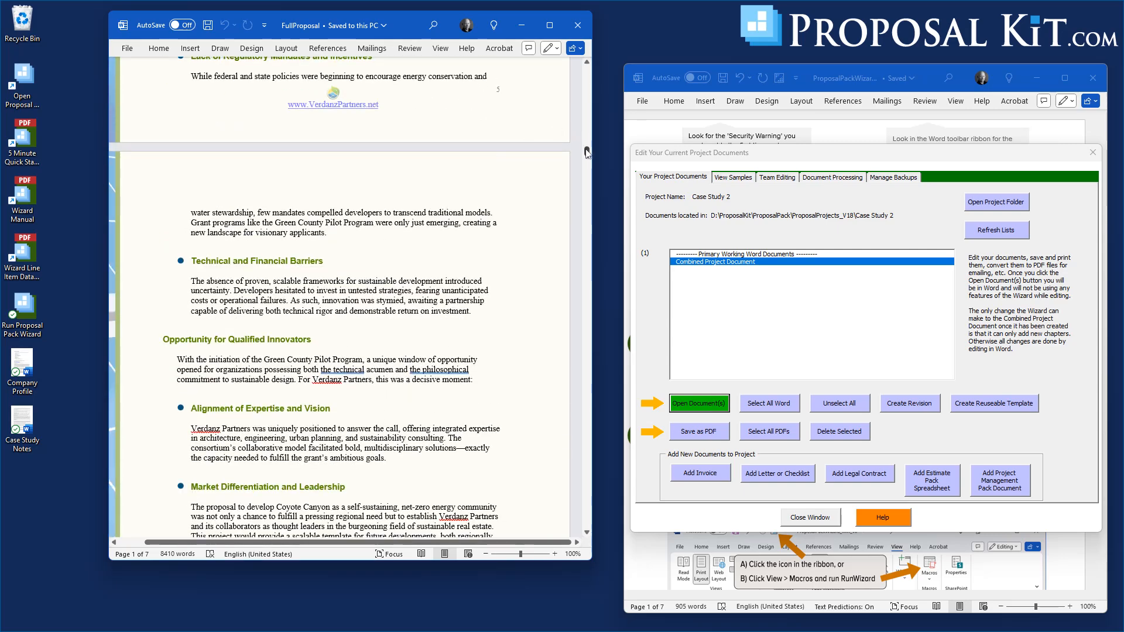
Examine the combined document's Data and Statistics chapters, from the resident interviews through the Key Performance Table
drag(587, 151, 573, 405)
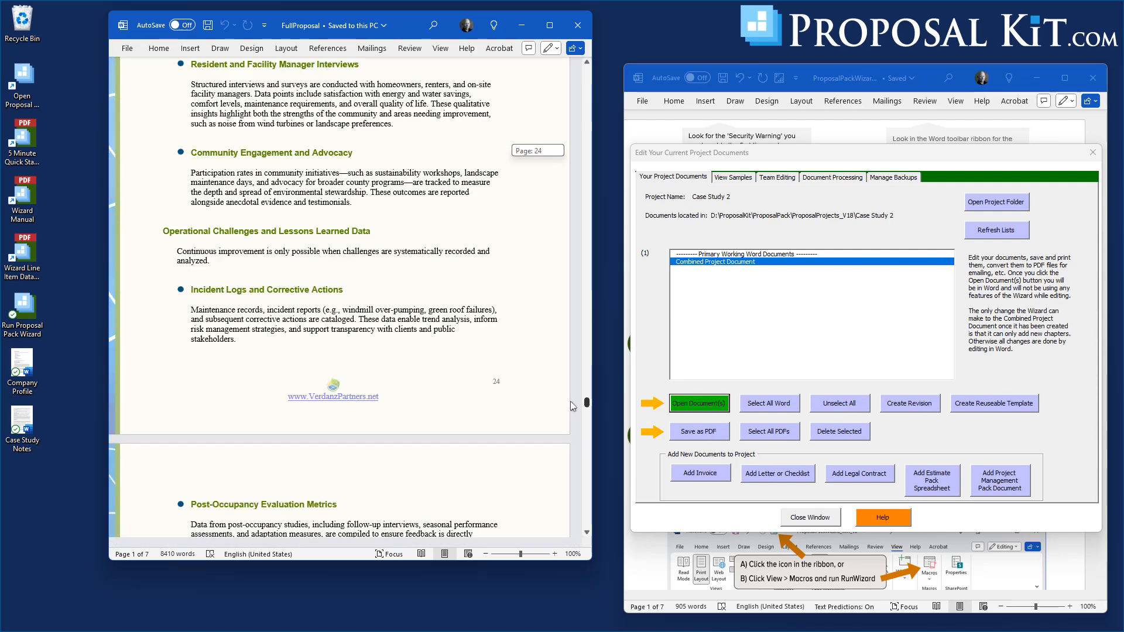
drag(571, 402, 570, 406)
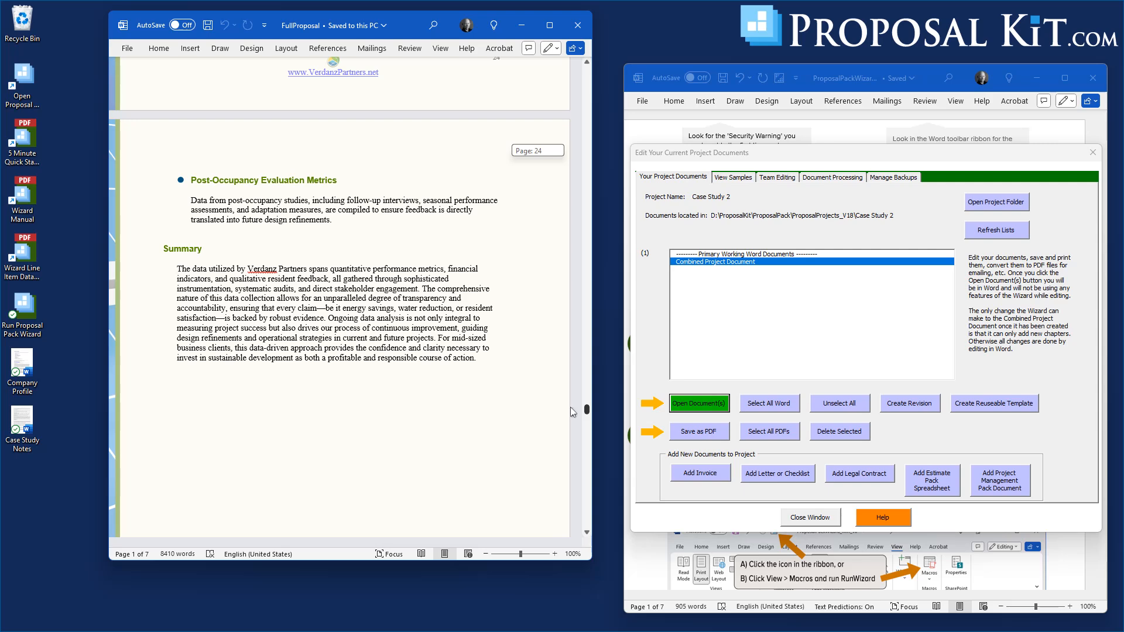
scroll(571, 407, down, 15)
scroll(570, 424, down, 20)
scroll(569, 444, down, 3)
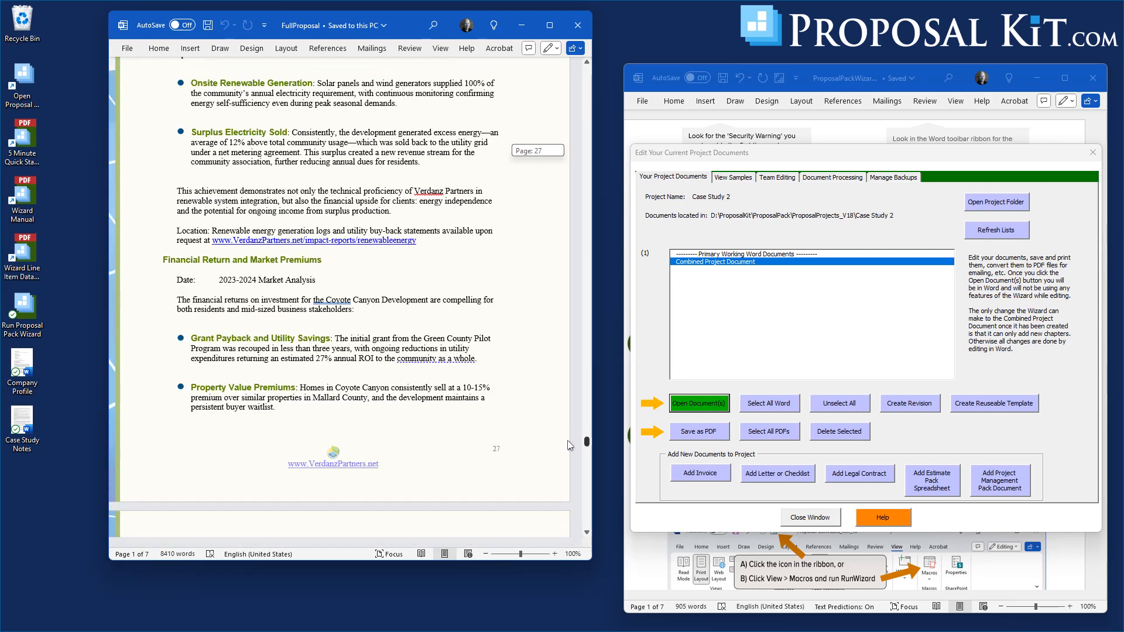
scroll(568, 441, down, 10)
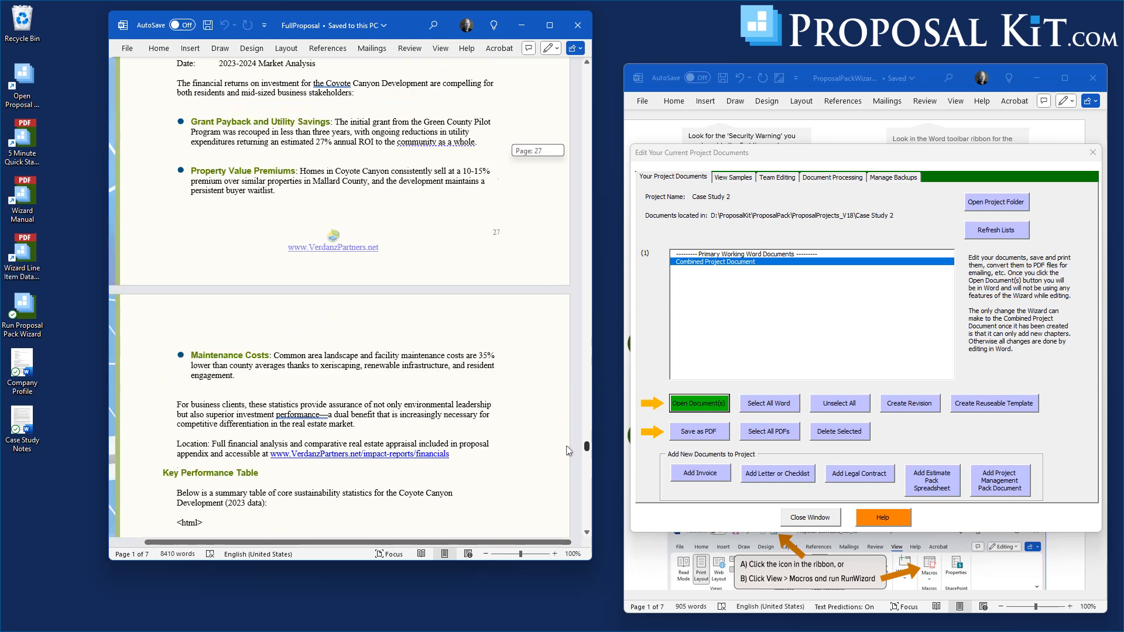
scroll(566, 451, down, 5)
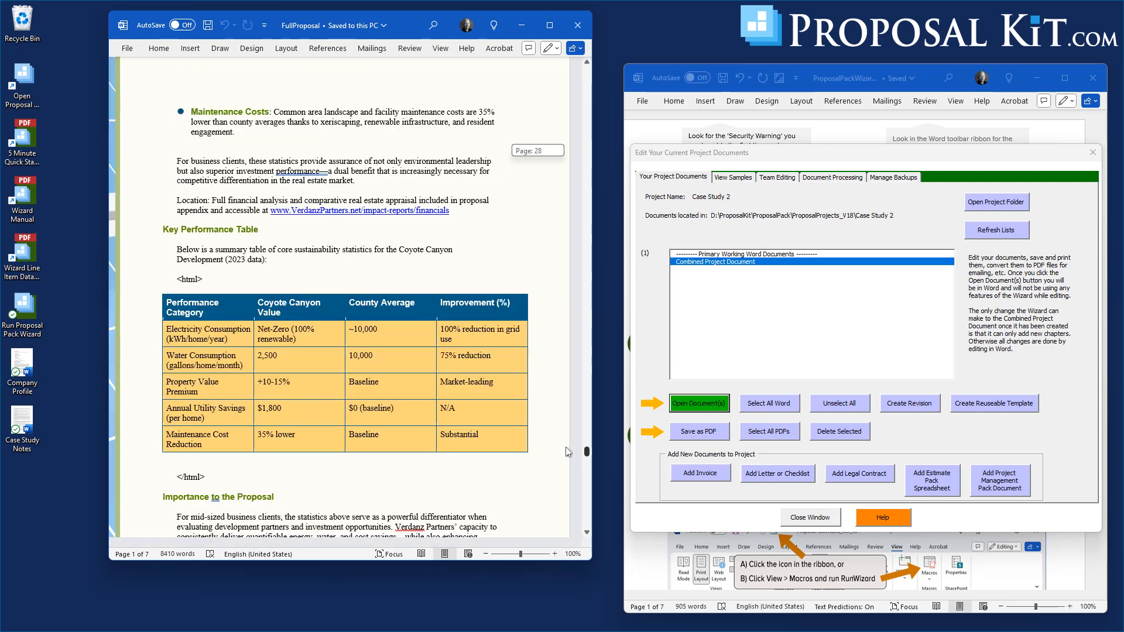
Look through the remaining chapters to the back cover, return to the title page, and close the combined document
scroll(566, 452, down, 15)
scroll(564, 468, down, 20)
scroll(560, 483, down, 20)
scroll(559, 511, down, 10)
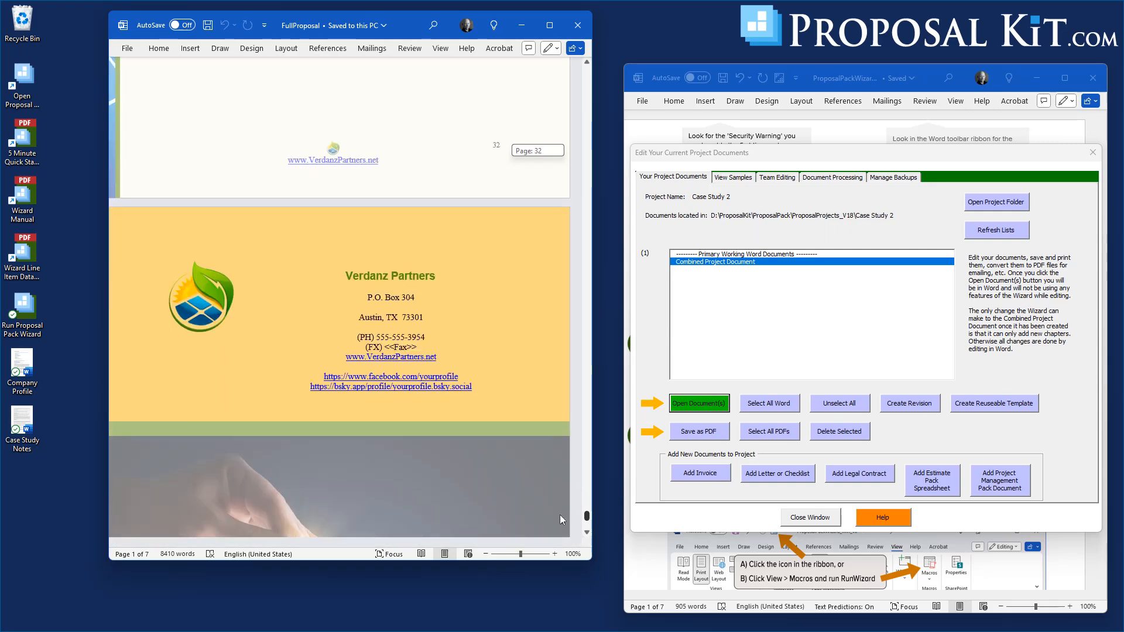
scroll(560, 515, down, 3)
key(ctrl+Home)
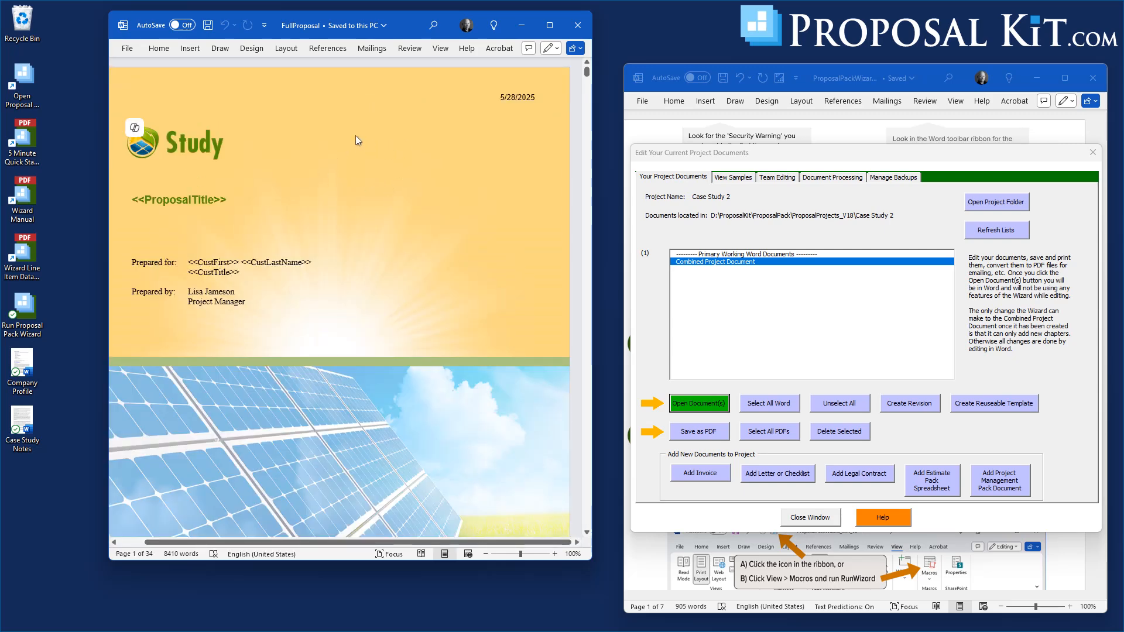
mouse_move(407, 25)
mouse_down()
mouse_move(445, 42)
mouse_move(399, 38)
mouse_up()
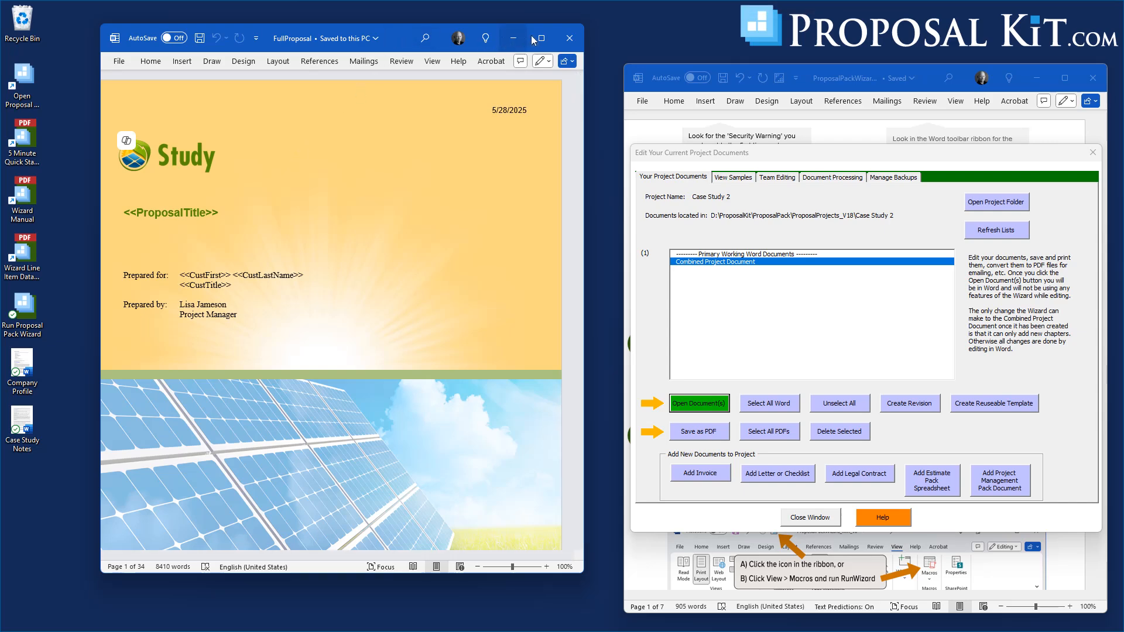
click(568, 39)
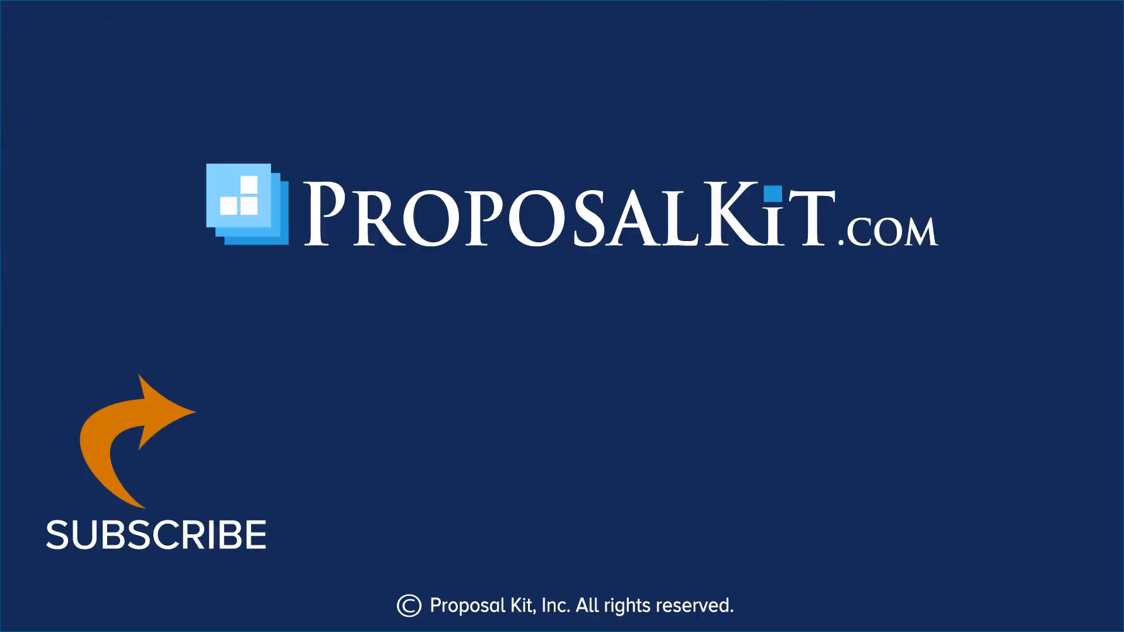